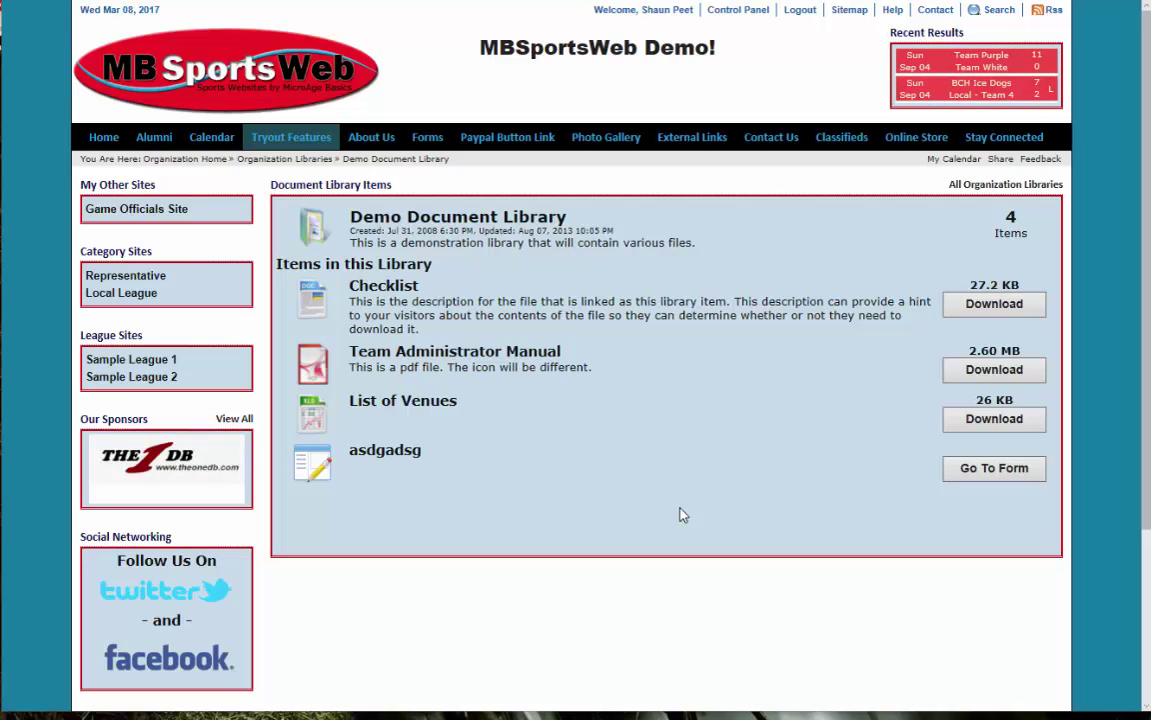
# Open the Control Panel's Library List via Advanced Features > Libraries > View List / Add New
pyautogui.click(736, 12)
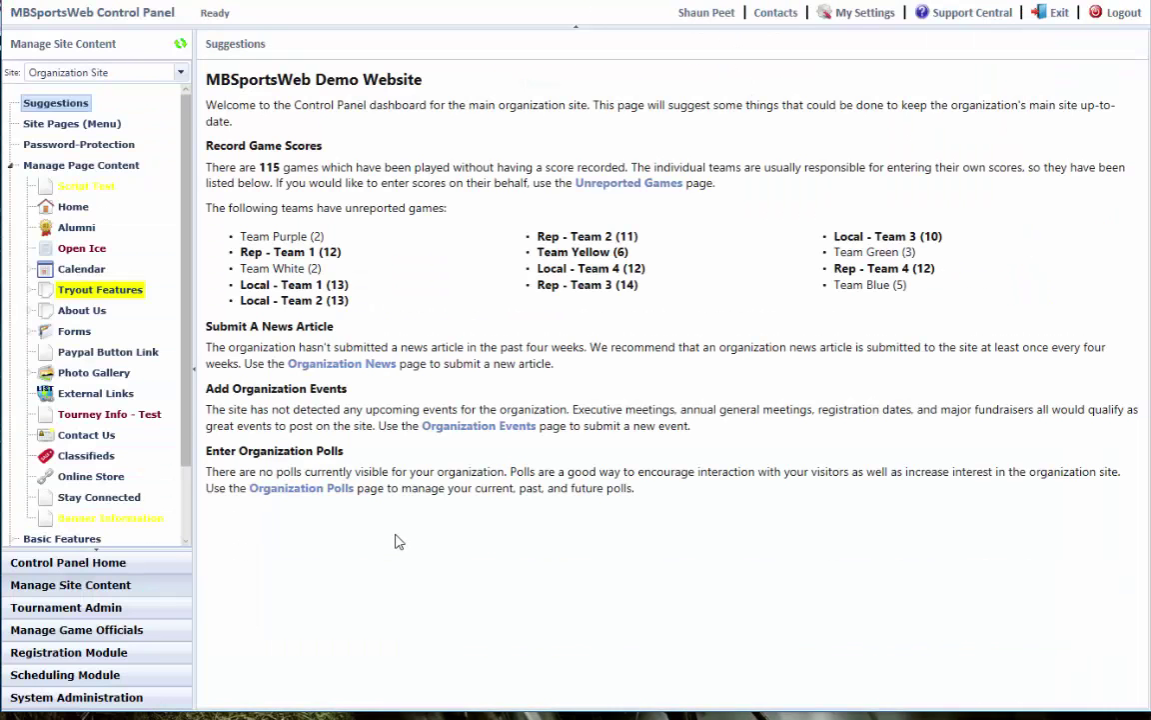
pyautogui.click(10, 165)
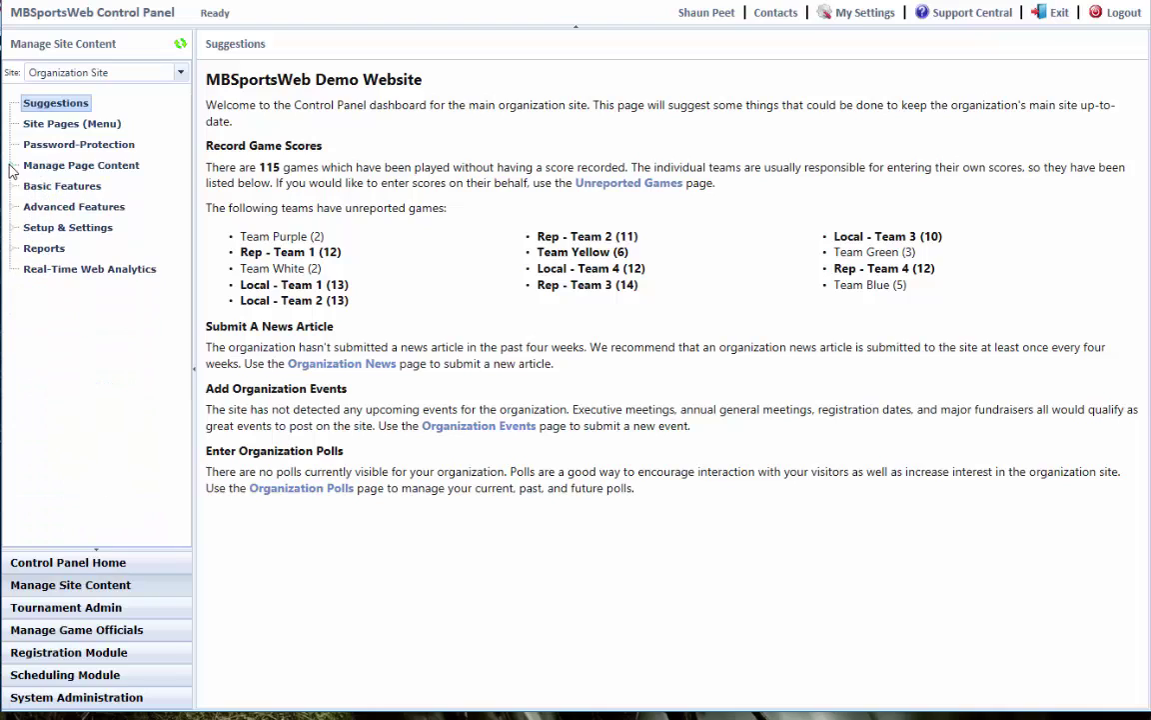
pyautogui.click(73, 207)
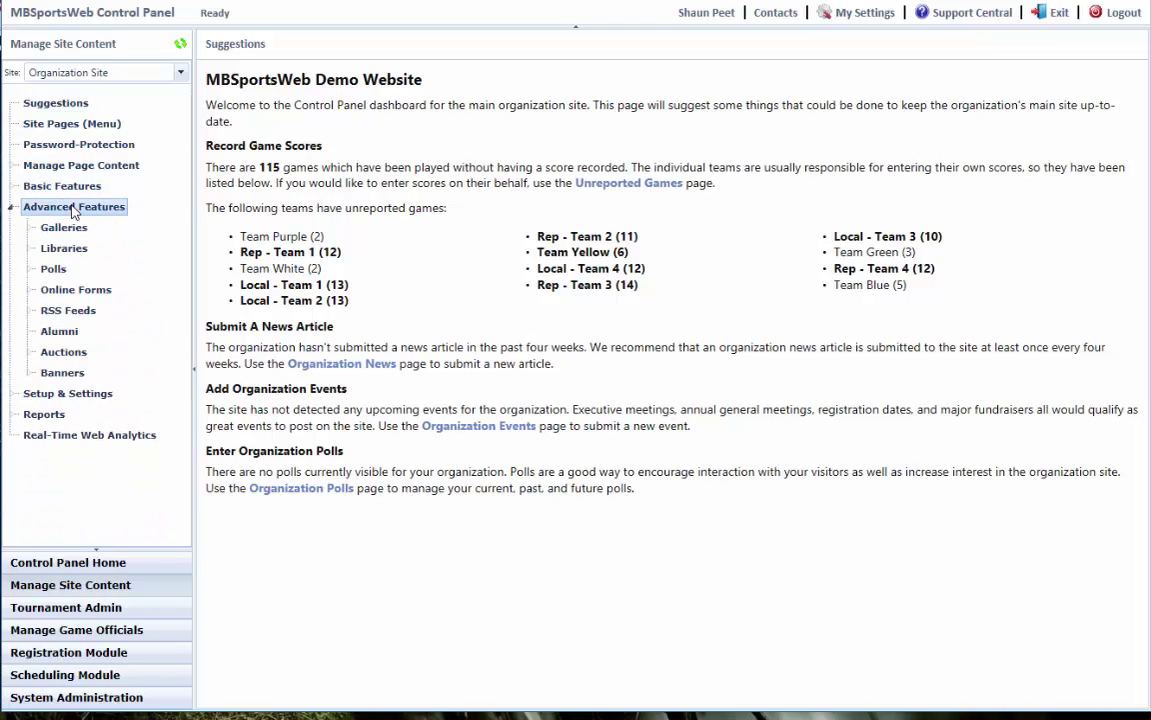
pyautogui.click(66, 251)
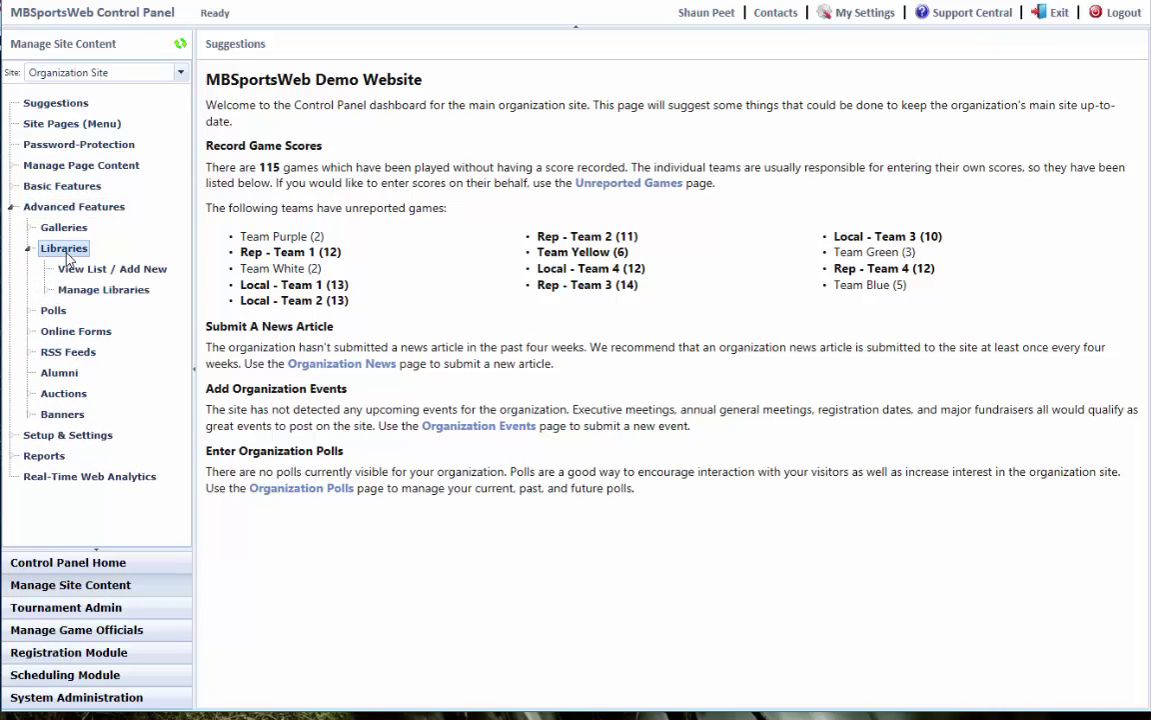
pyautogui.click(75, 267)
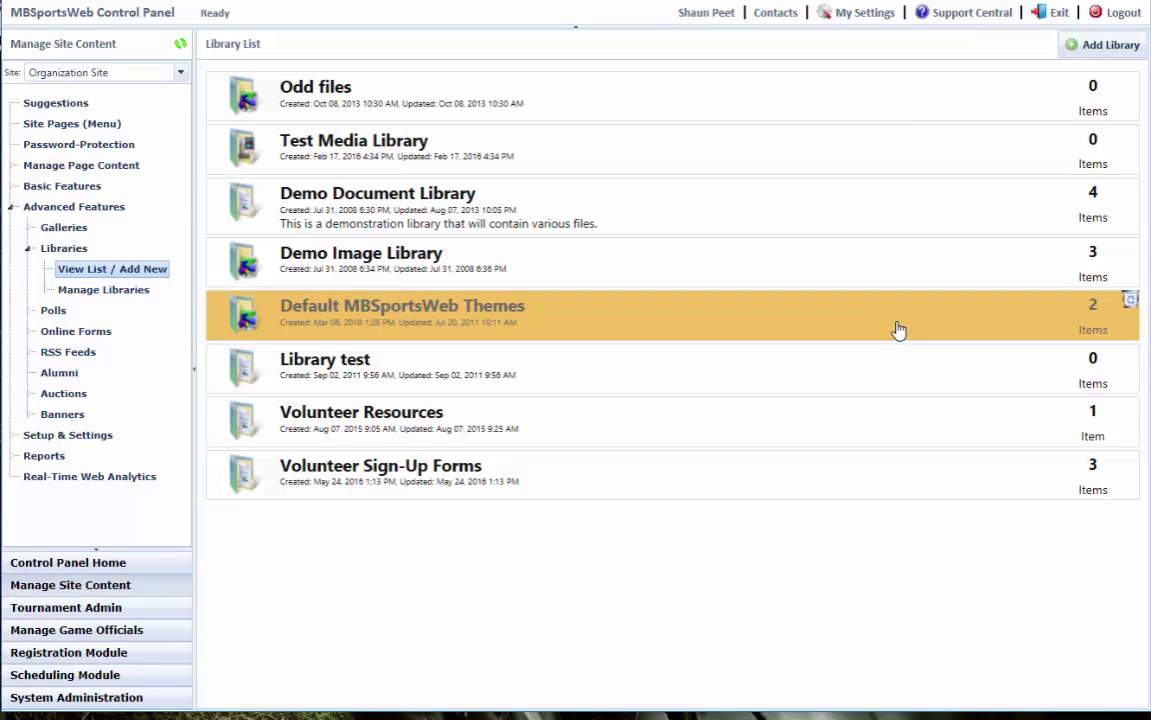
pyautogui.click(1104, 44)
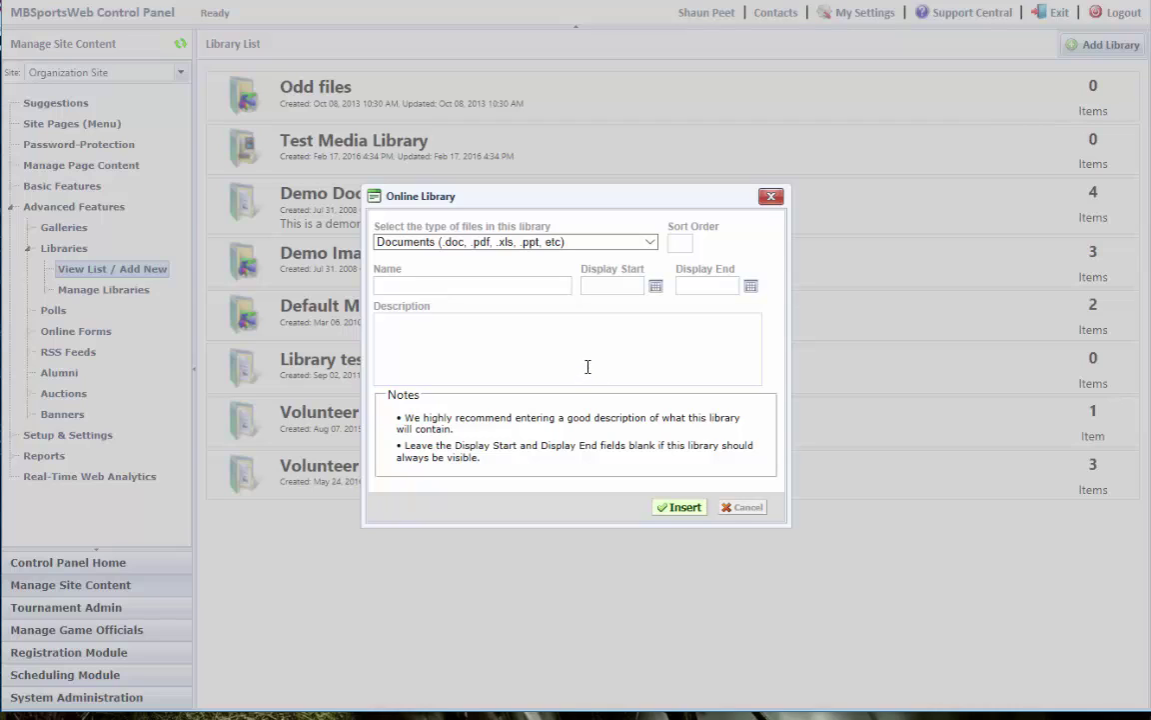
pyautogui.click(509, 245)
pyautogui.click(509, 245)
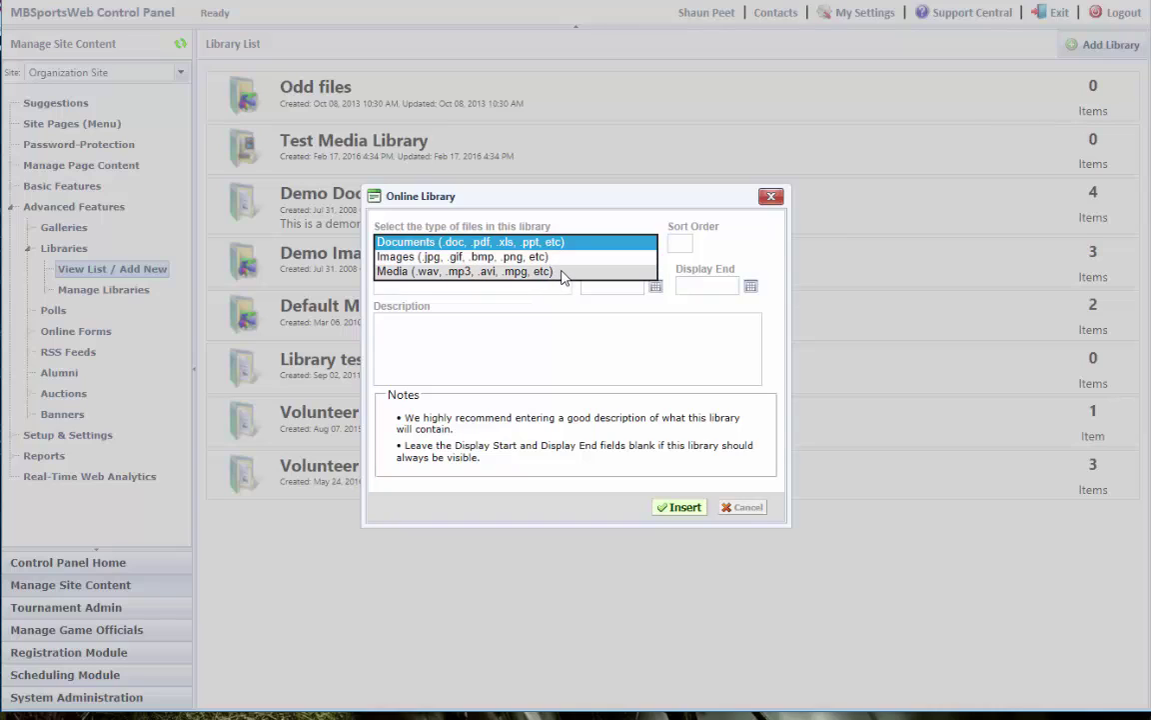
pyautogui.click(659, 354)
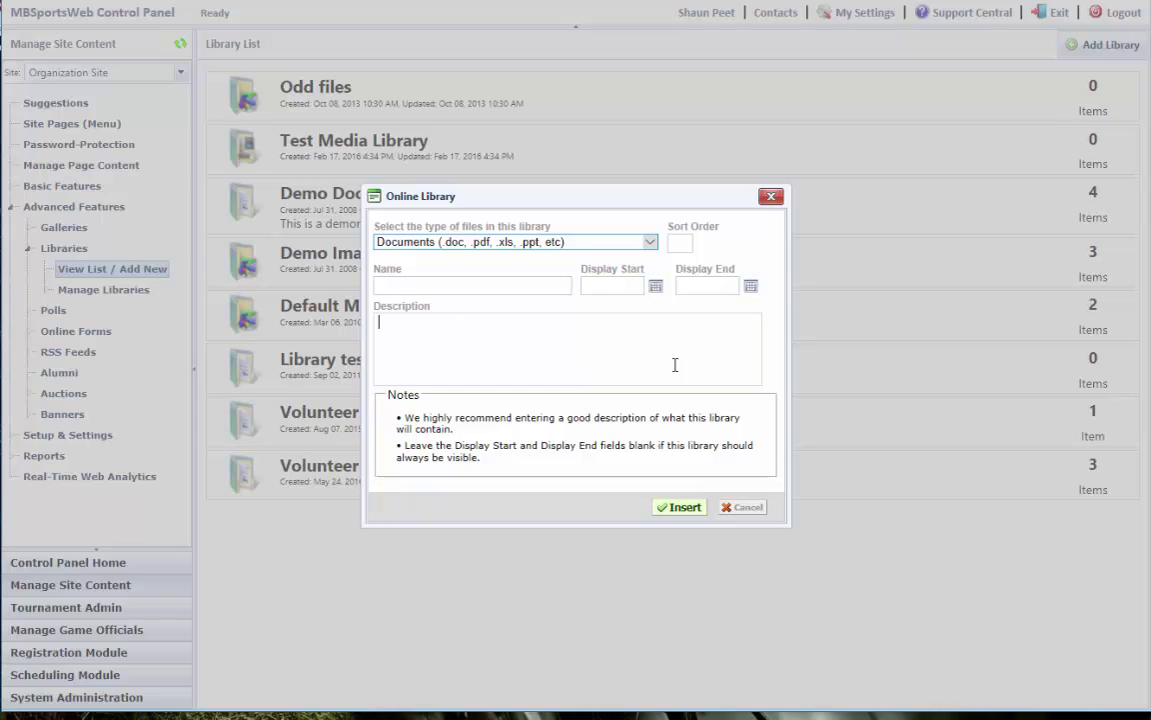
# Cancel the new-library form, open Demo Document Library, and close its Library Settings unchanged
pyautogui.click(745, 507)
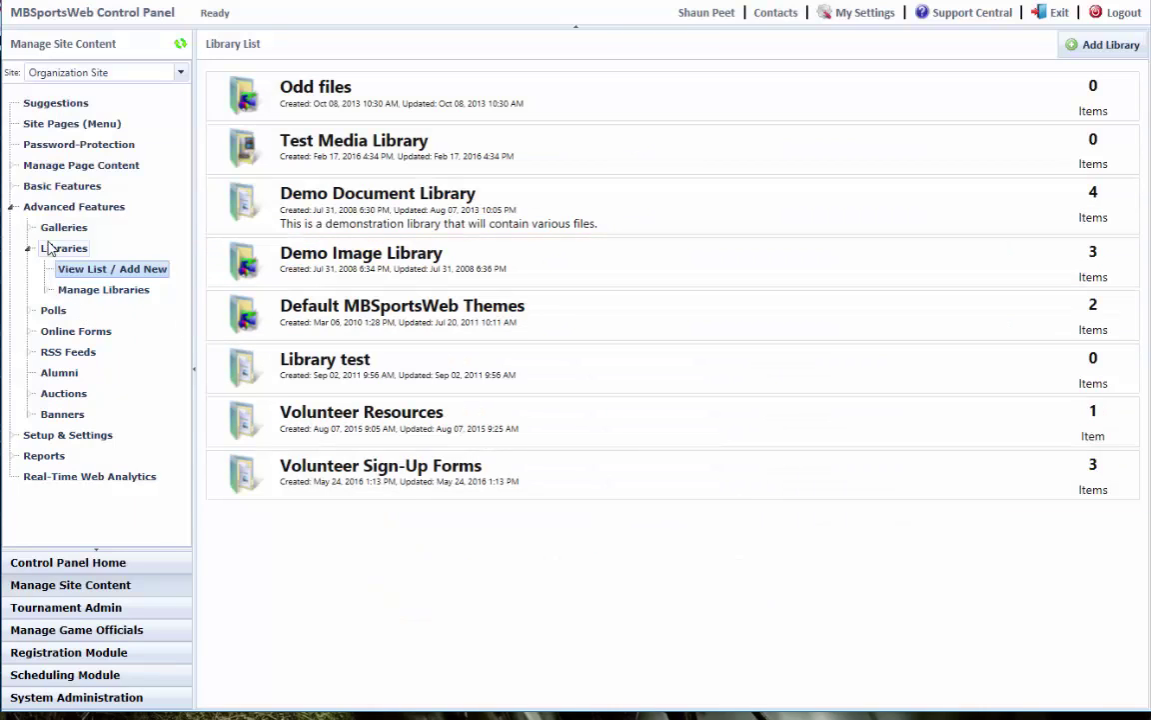
pyautogui.click(86, 299)
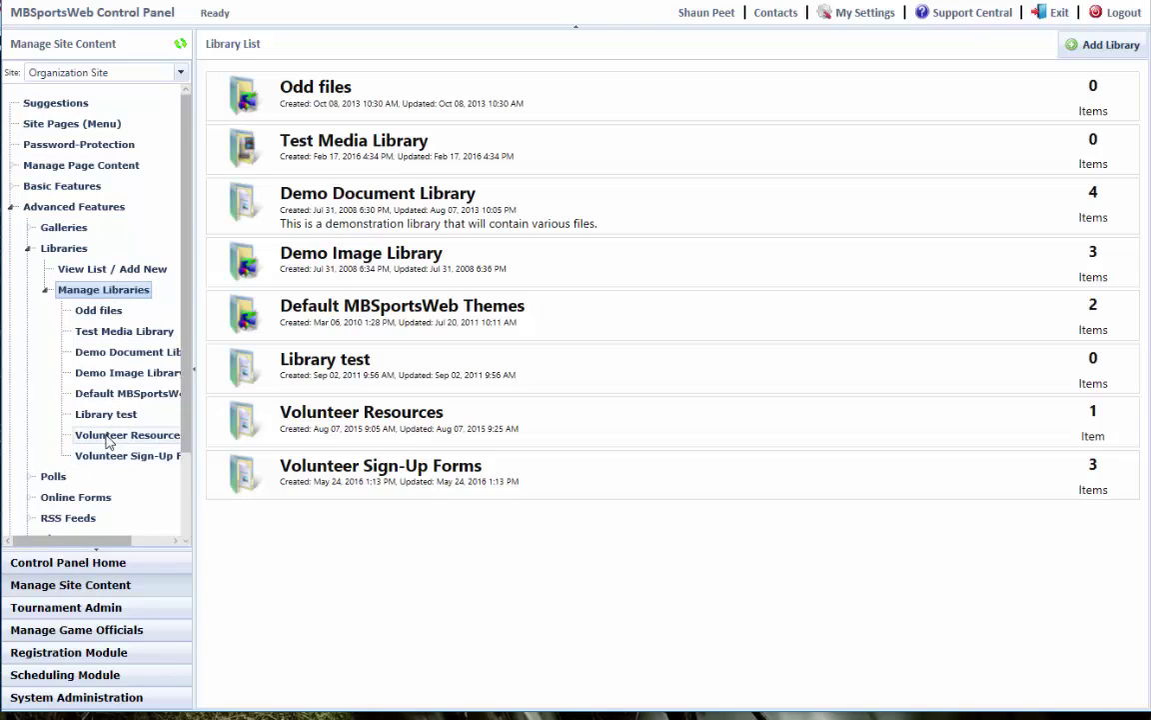
pyautogui.click(101, 353)
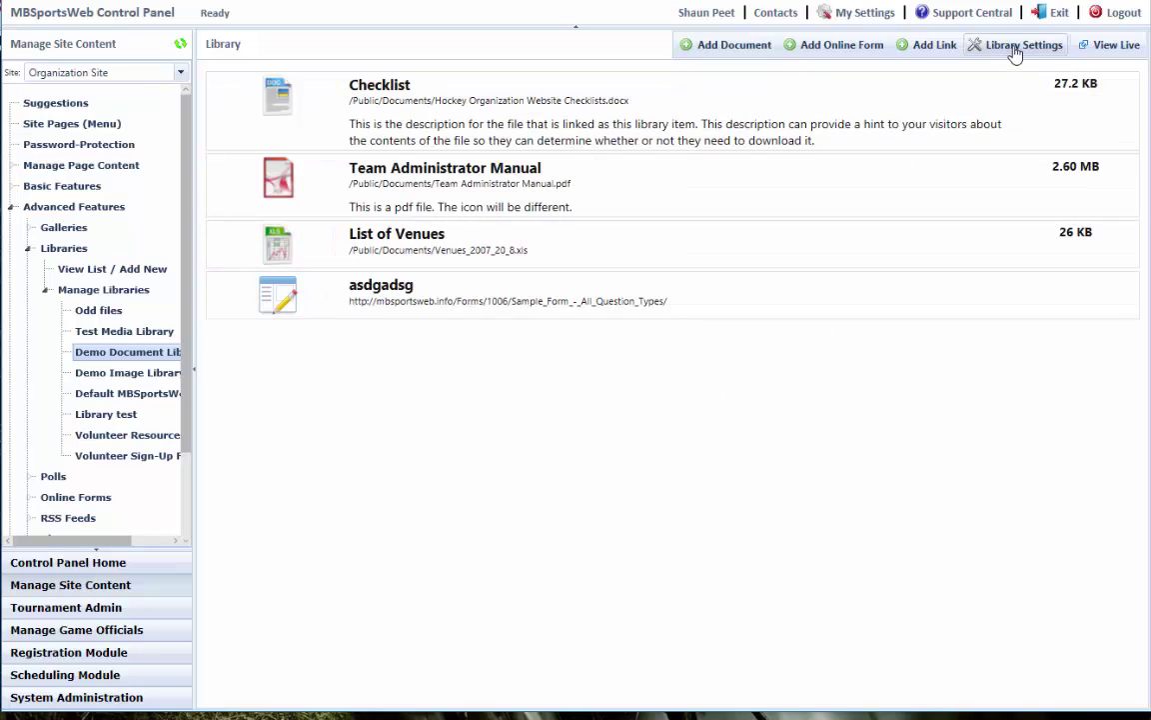
pyautogui.click(1018, 46)
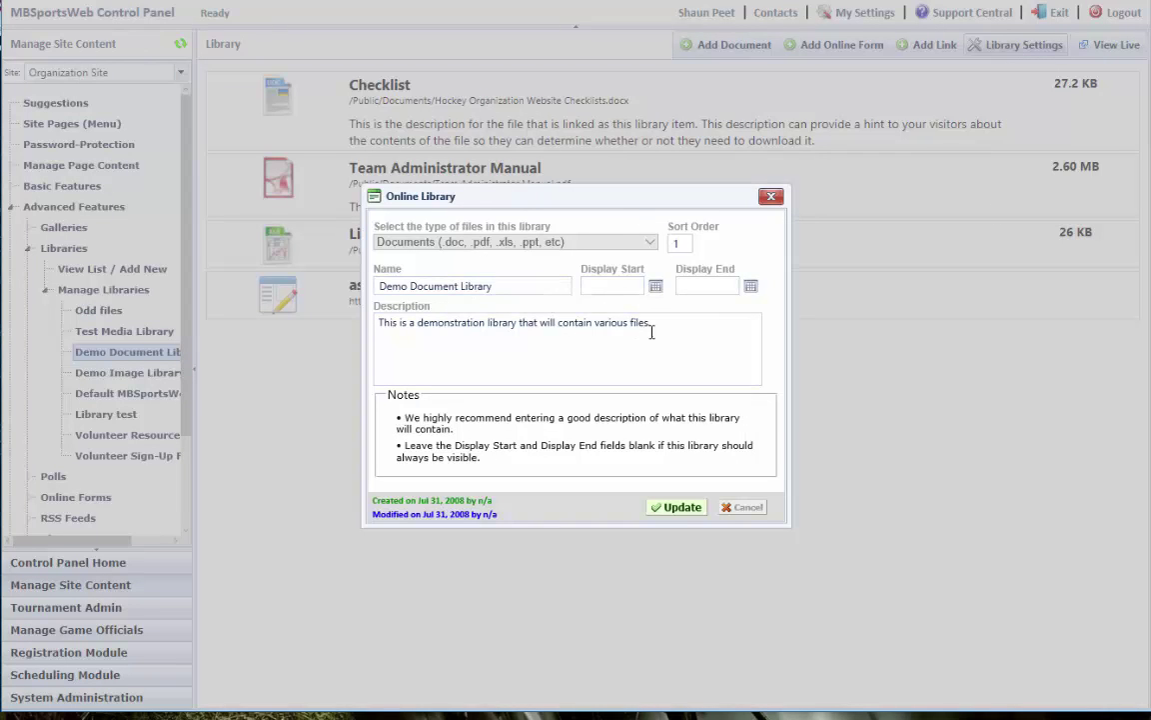
pyautogui.click(743, 509)
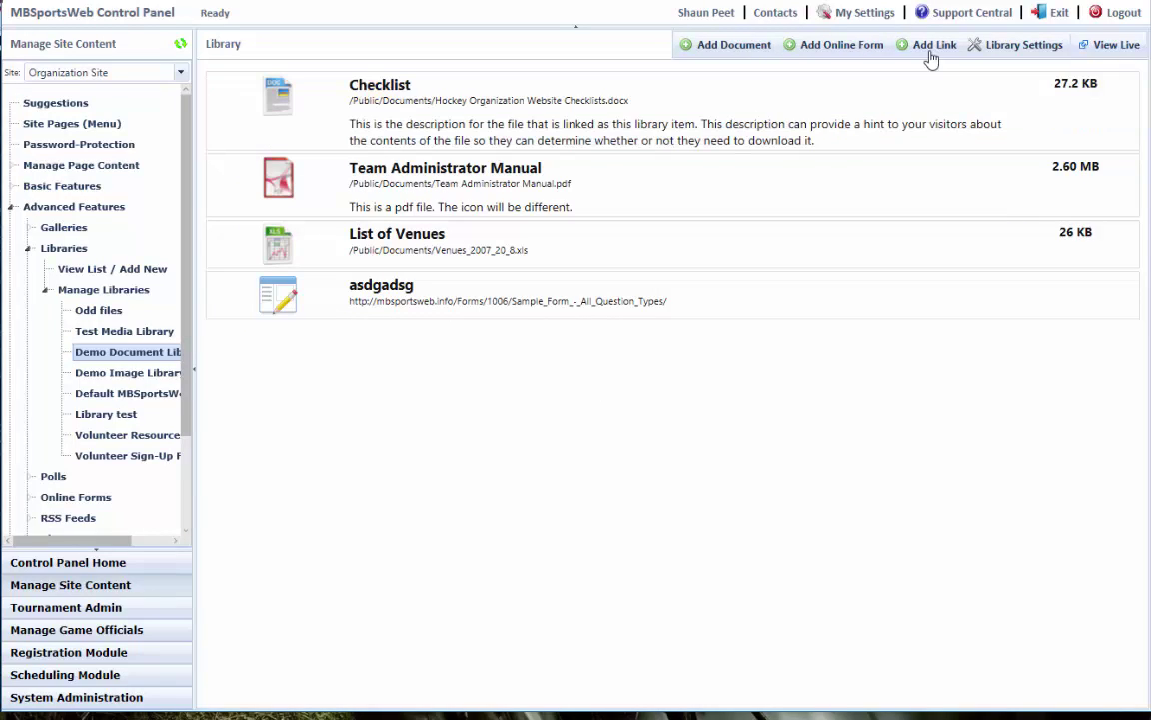
pyautogui.click(931, 46)
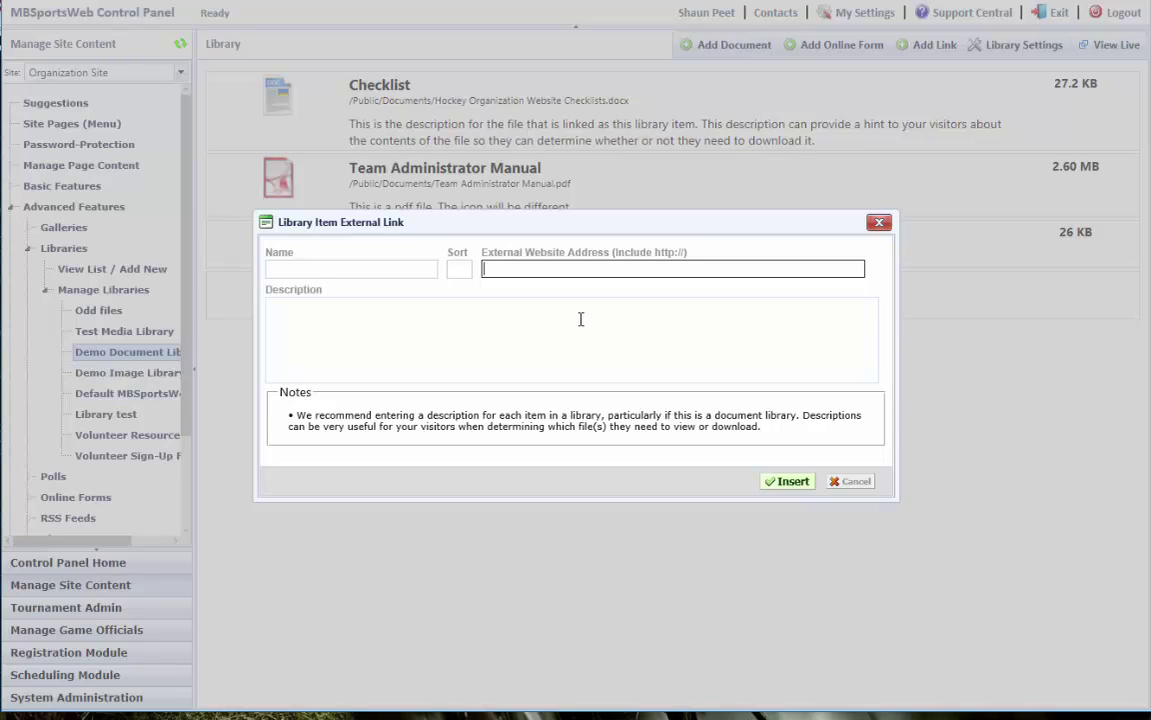
pyautogui.click(308, 262)
pyautogui.write('Google')
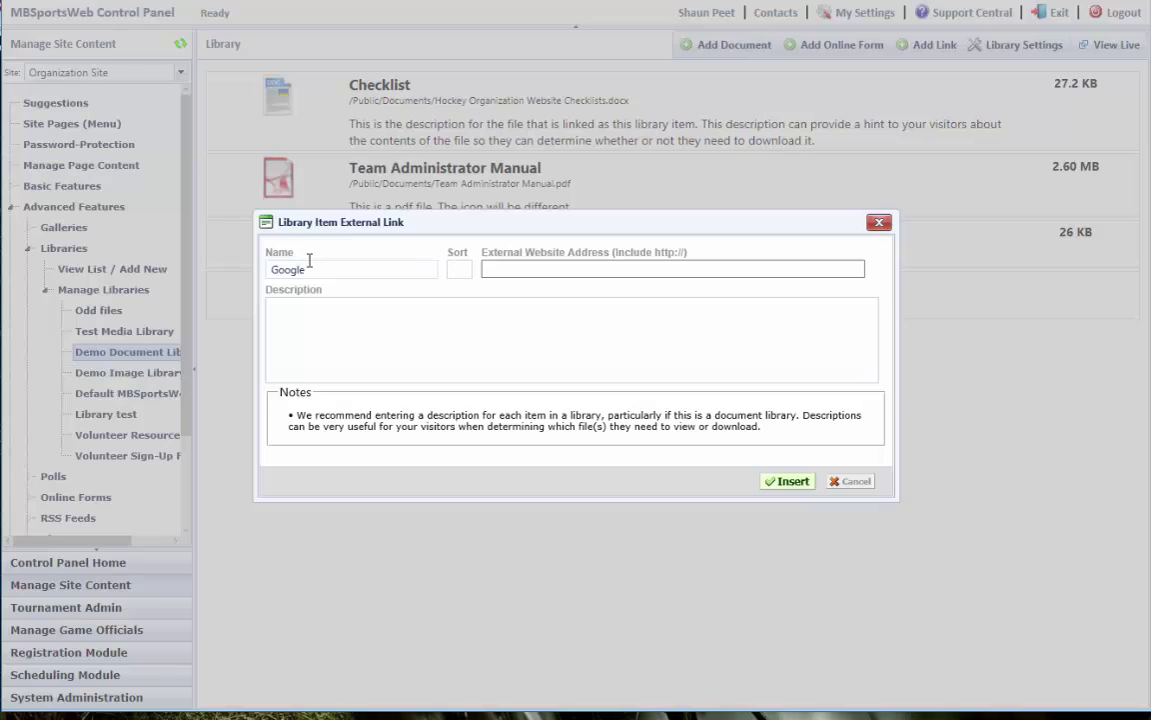
pyautogui.press('Tab')
pyautogui.write('99')
pyautogui.press('Tab')
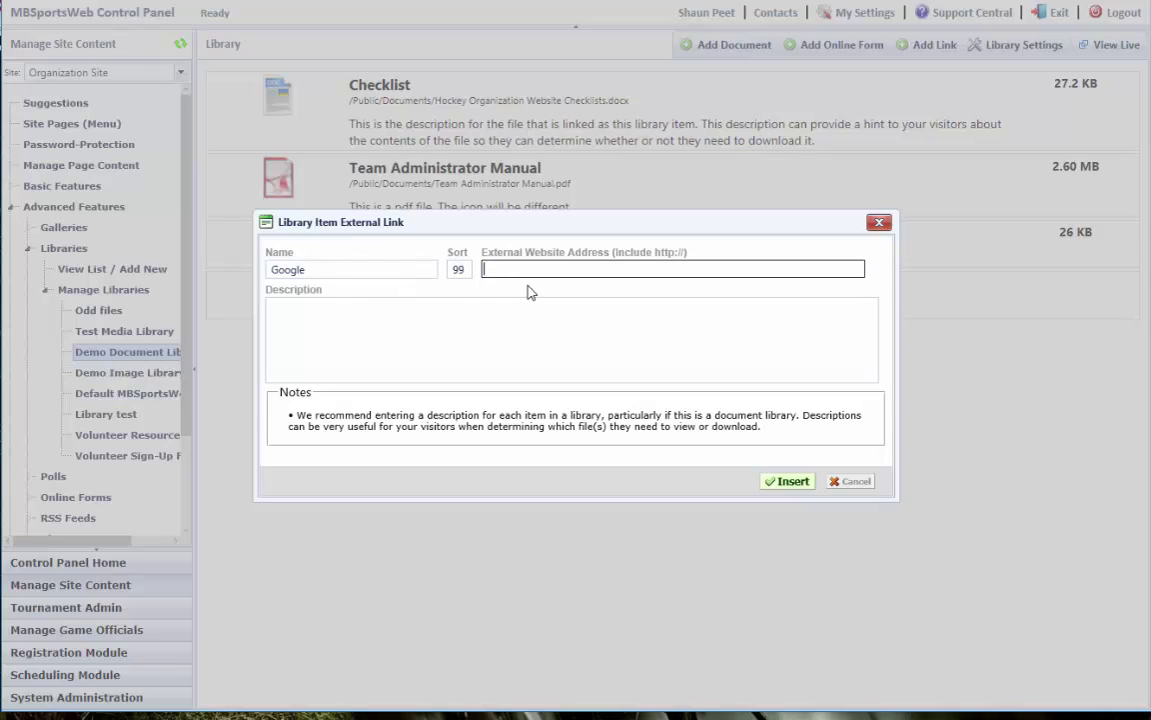
pyautogui.write('http://www.google.om')
pyautogui.press('BackSpace')
pyautogui.press('BackSpace')
pyautogui.write('com')
pyautogui.click(785, 481)
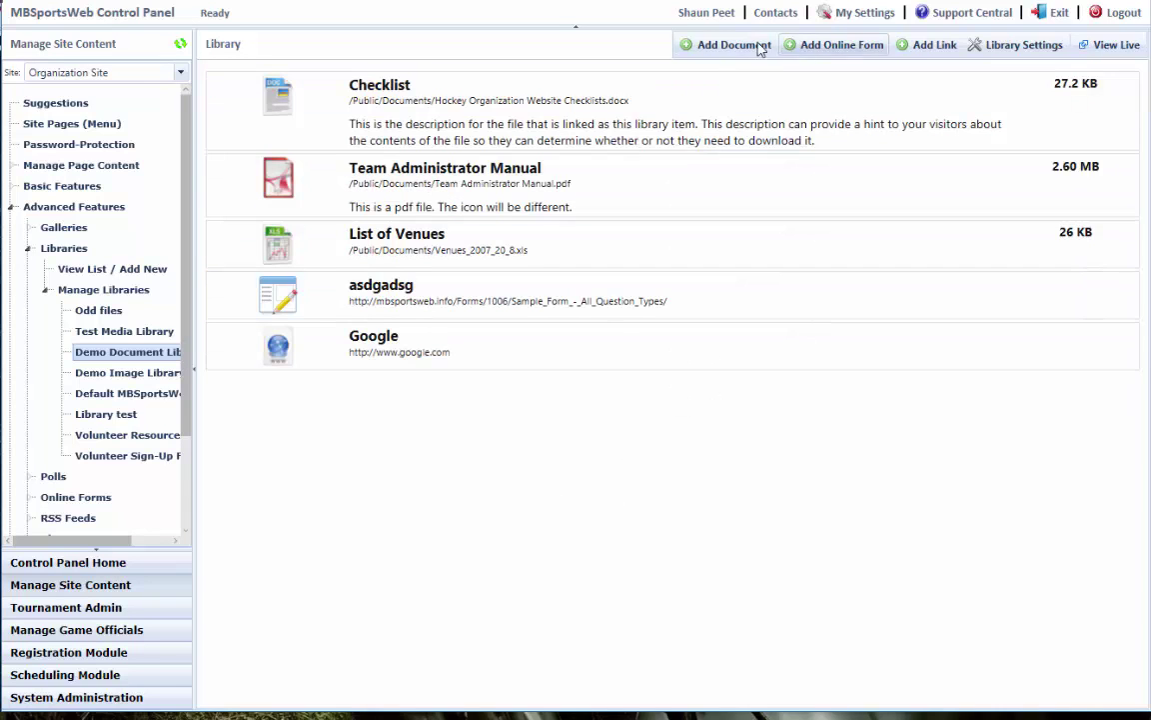
# Start a new library document and open the File Explorer to choose its file
pyautogui.click(719, 48)
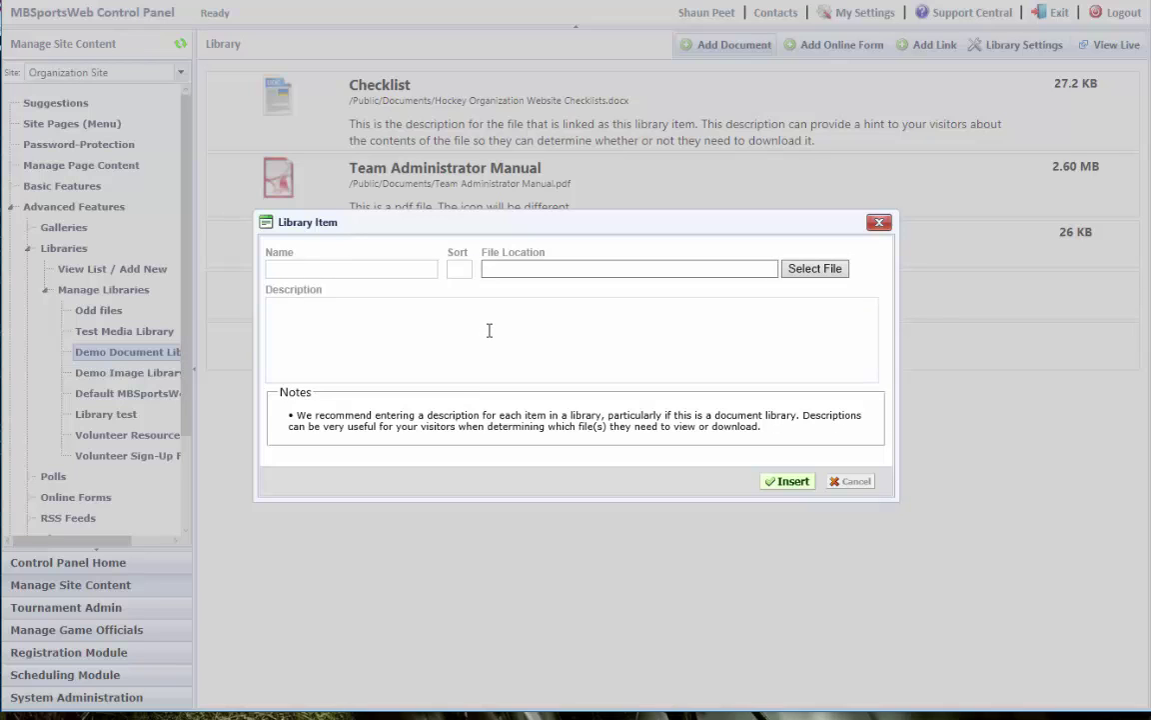
pyautogui.click(815, 269)
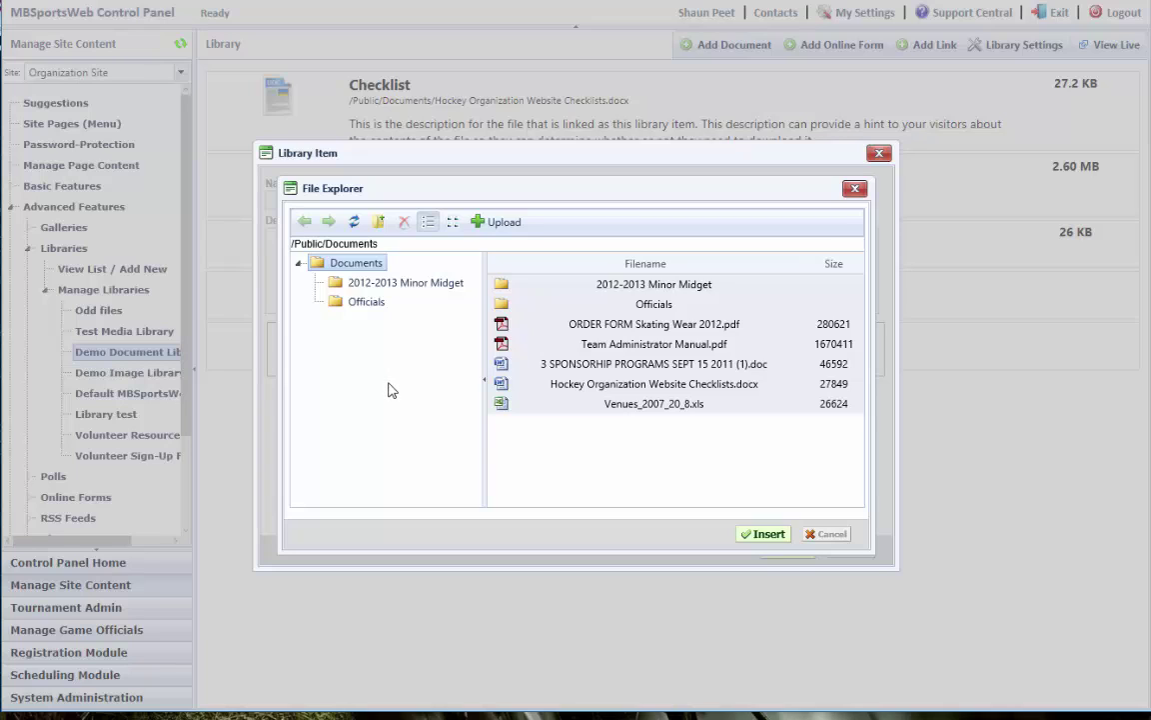
# Create a folder named 2017 under /Public/Documents and open it
pyautogui.click(381, 222)
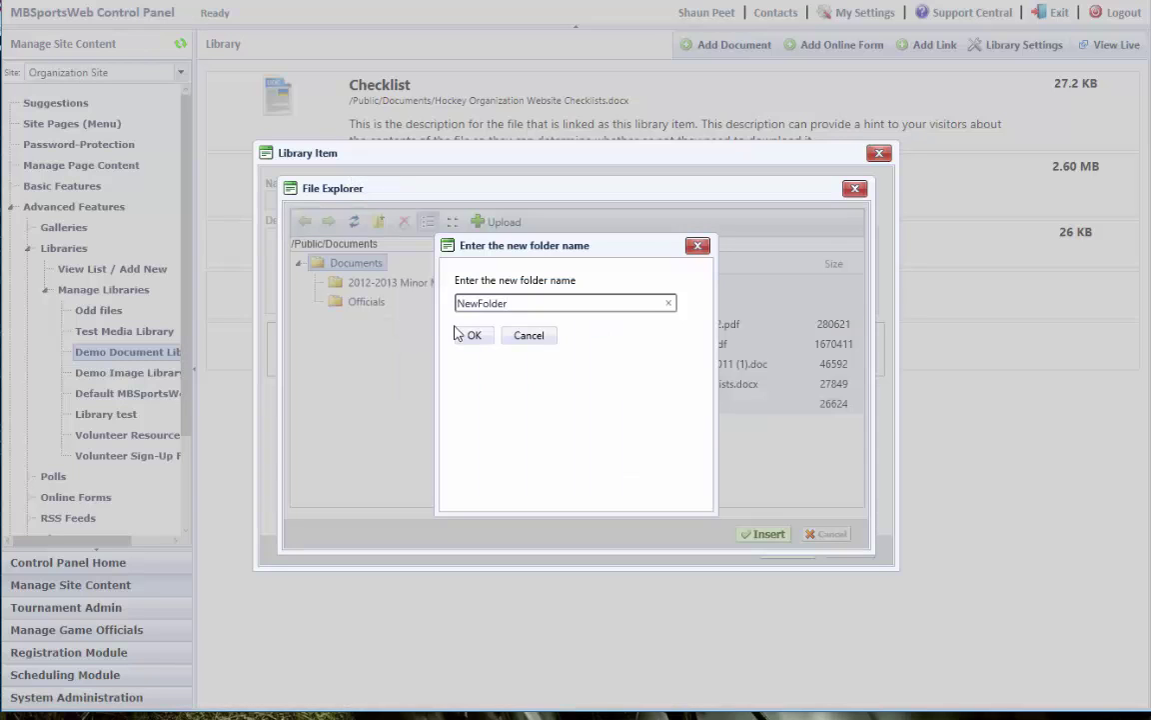
pyautogui.doubleClick(481, 302)
pyautogui.write('2017')
pyautogui.click(475, 337)
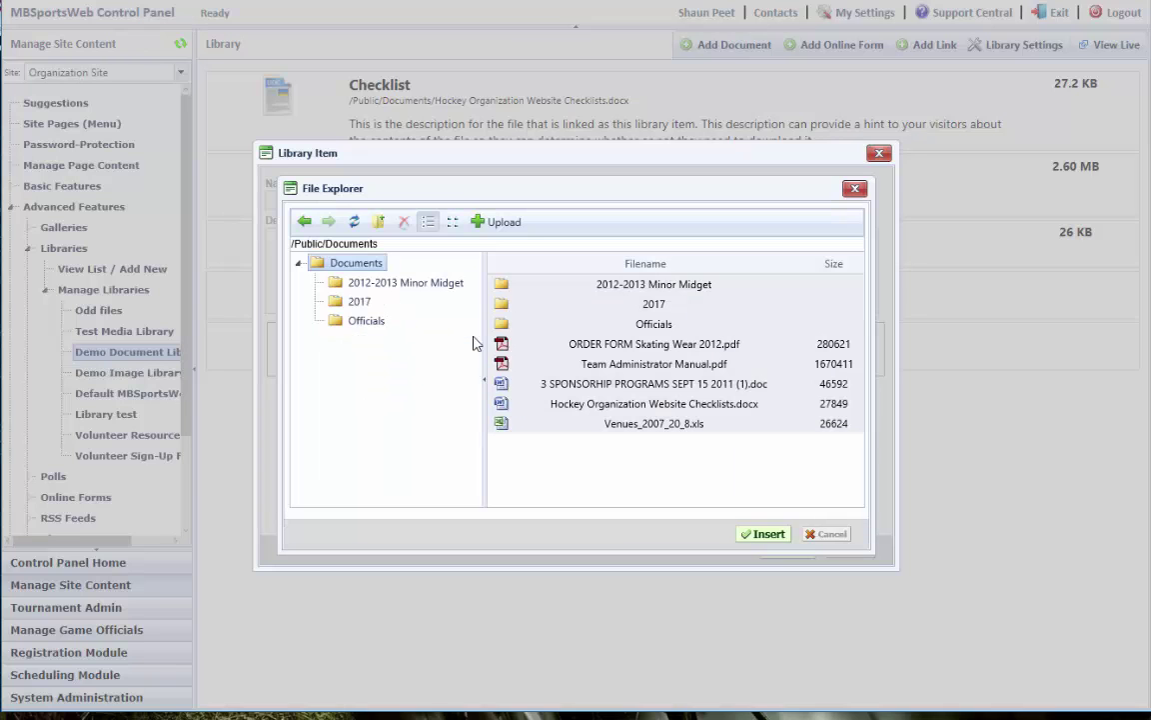
pyautogui.click(358, 301)
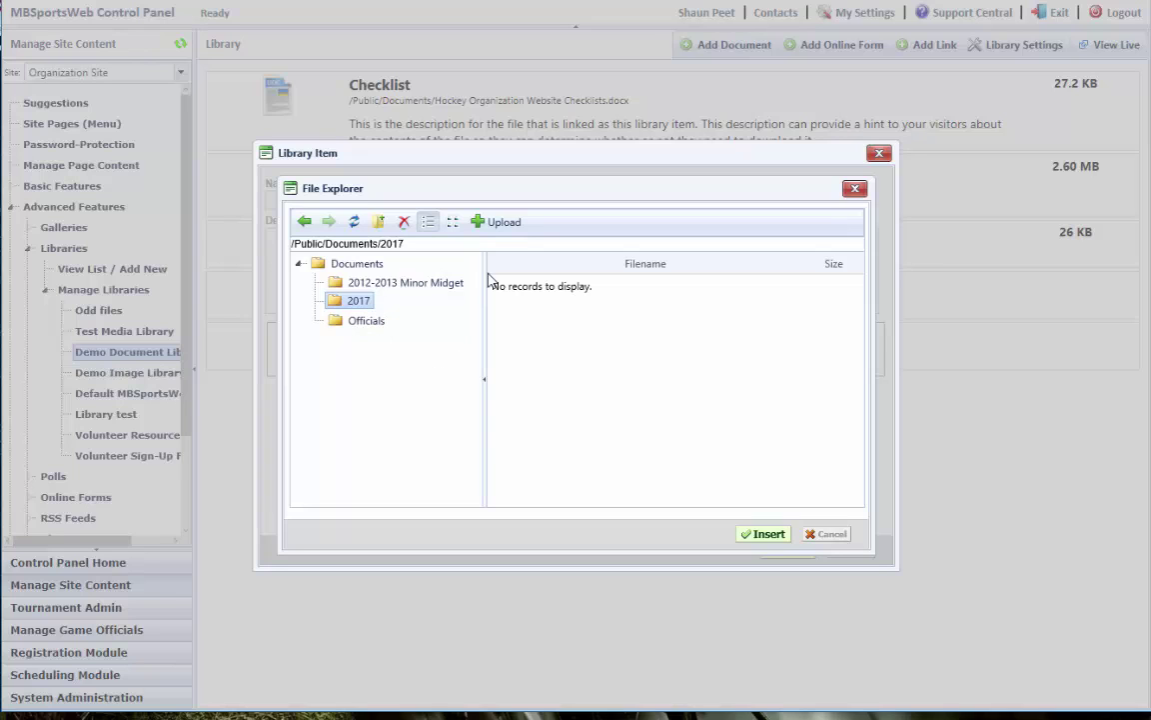
# Select Baseball_Ontario_RFP_MicroAge_Basics.pdf and Brampton Minor Hockey Website Proposal.pdf from Desktop's Docs To Upload folder
pyautogui.click(494, 223)
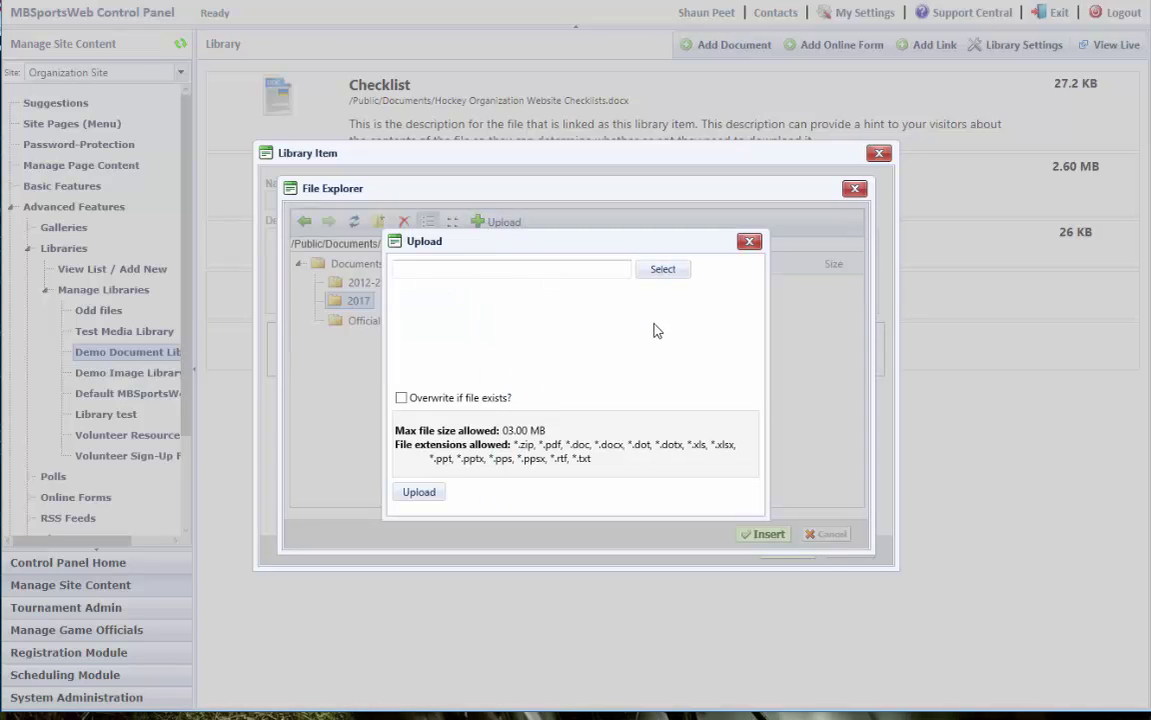
pyautogui.click(662, 270)
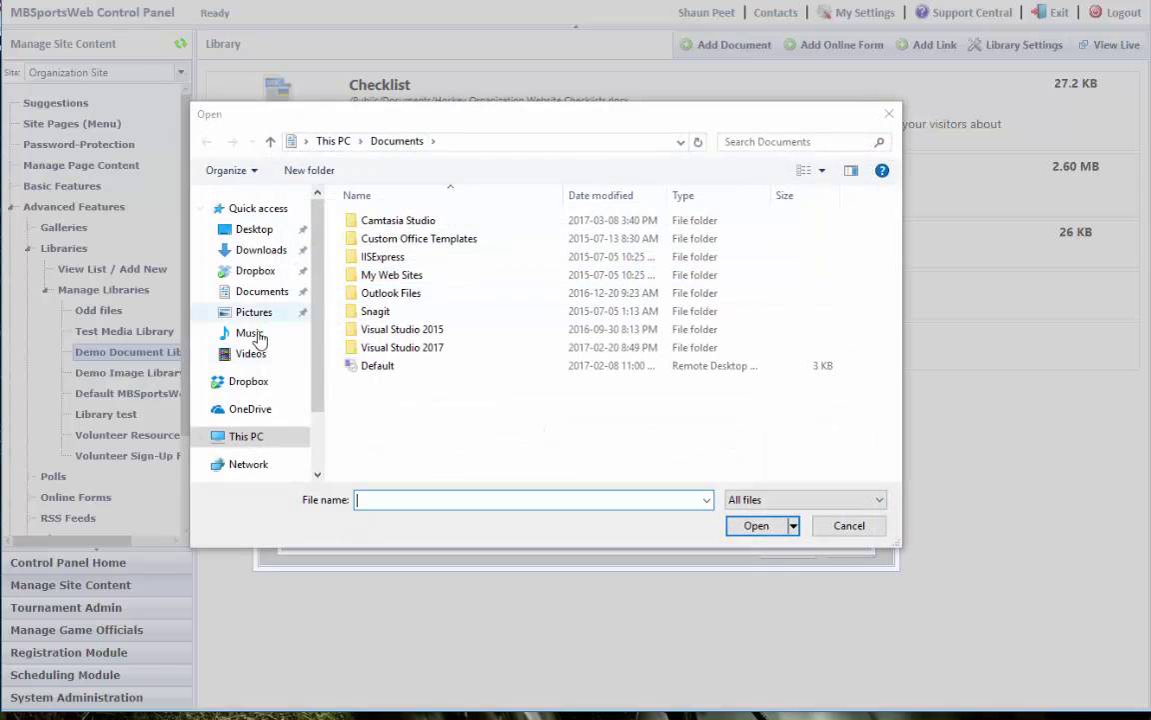
pyautogui.click(258, 250)
pyautogui.click(254, 229)
pyautogui.doubleClick(390, 220)
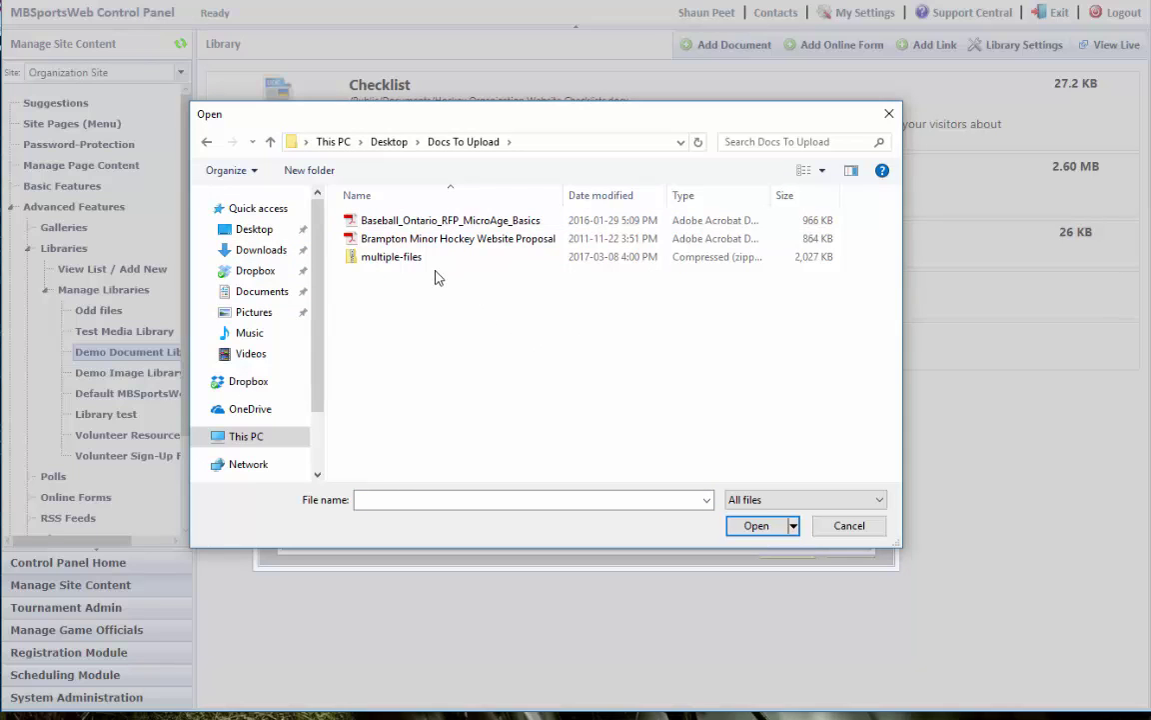
pyautogui.click(432, 221)
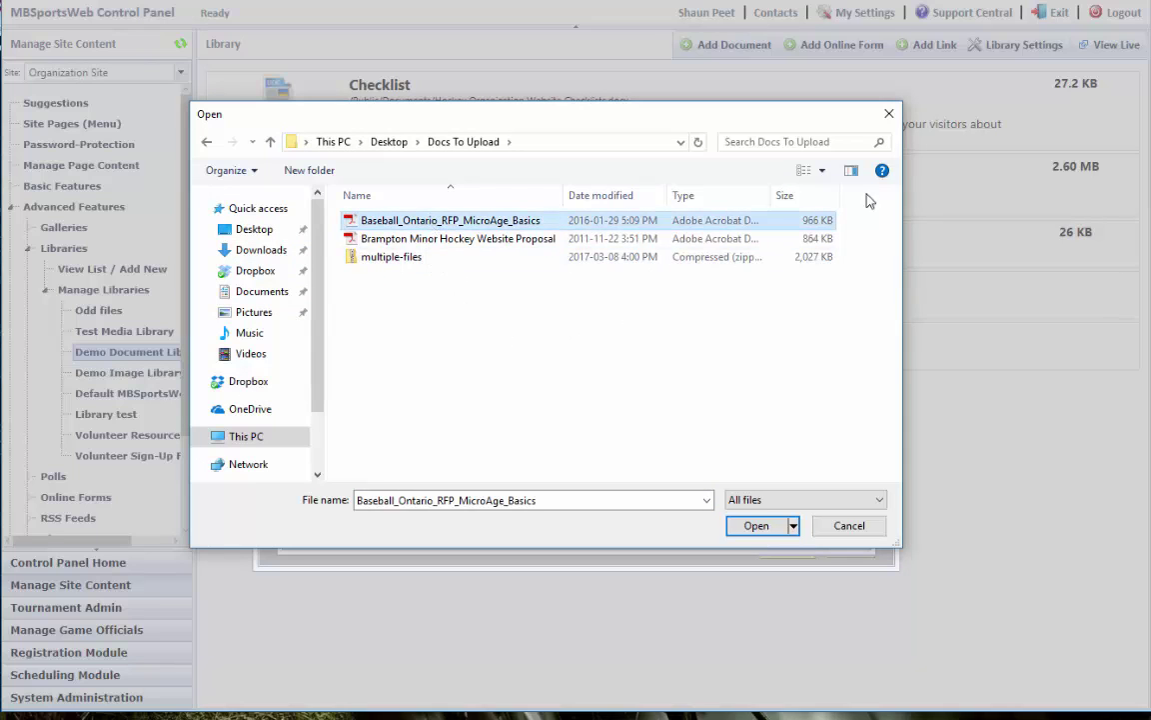
pyautogui.moveTo(858, 228); pyautogui.dragTo(804, 241)
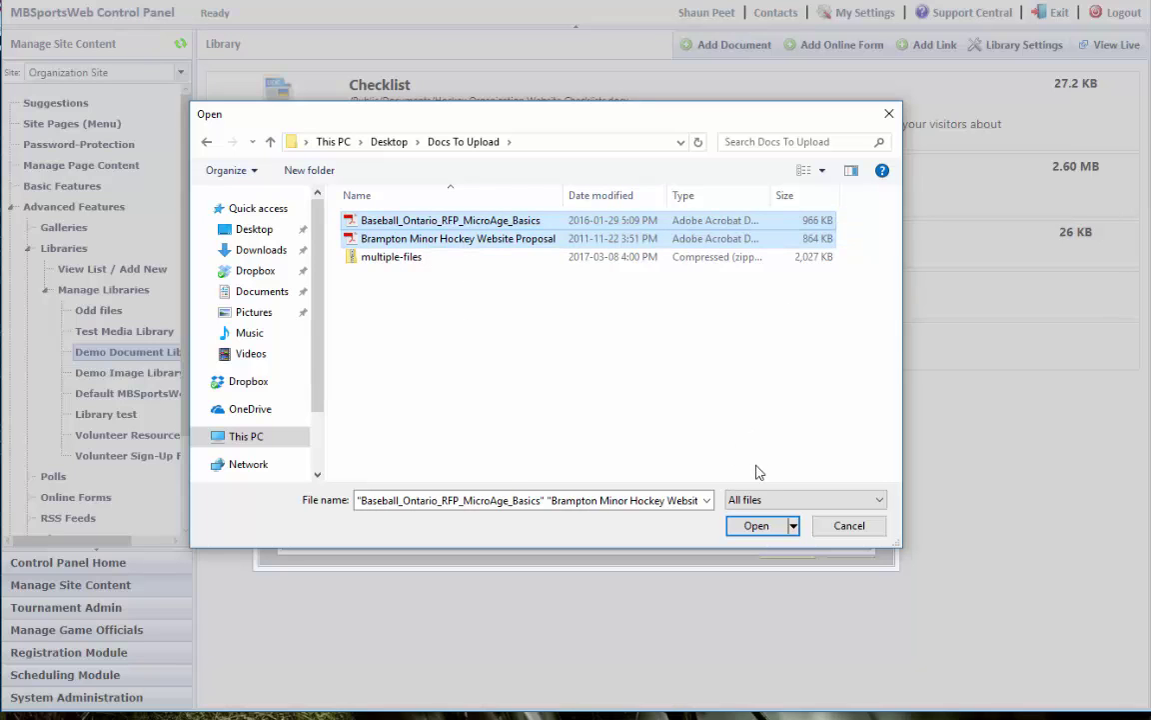
pyautogui.press('Return')
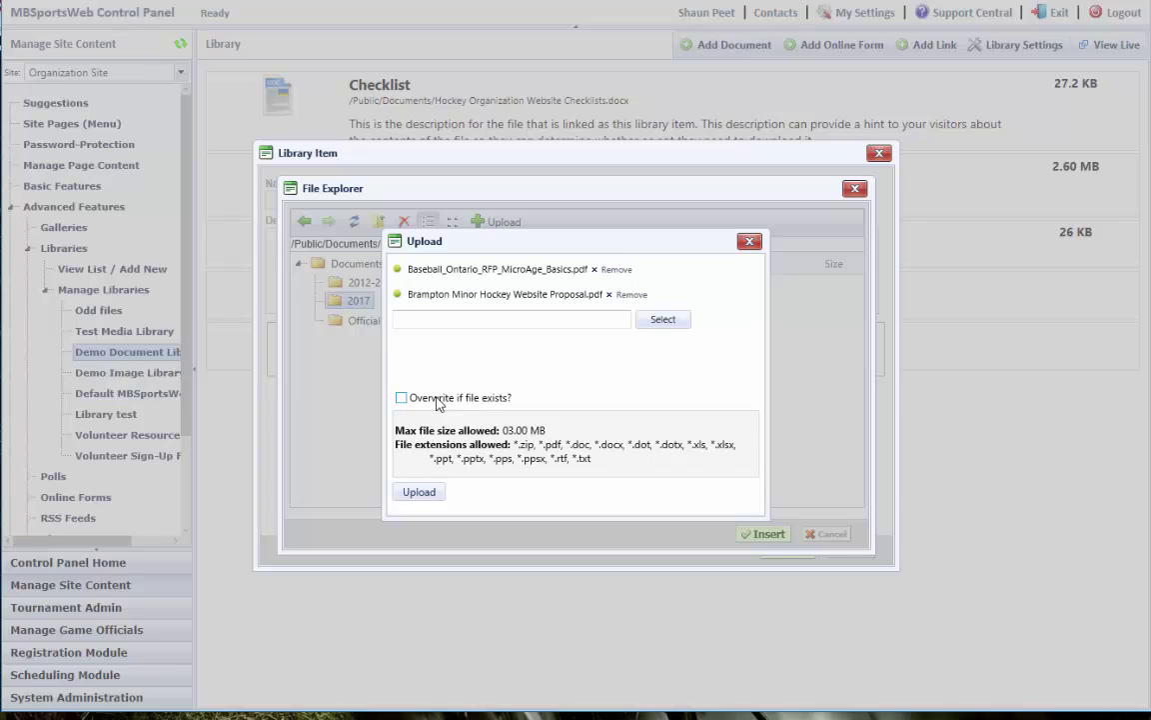
# Enable 'Overwrite if file exists?' and upload both PDFs into the 2017 folder
pyautogui.click(436, 400)
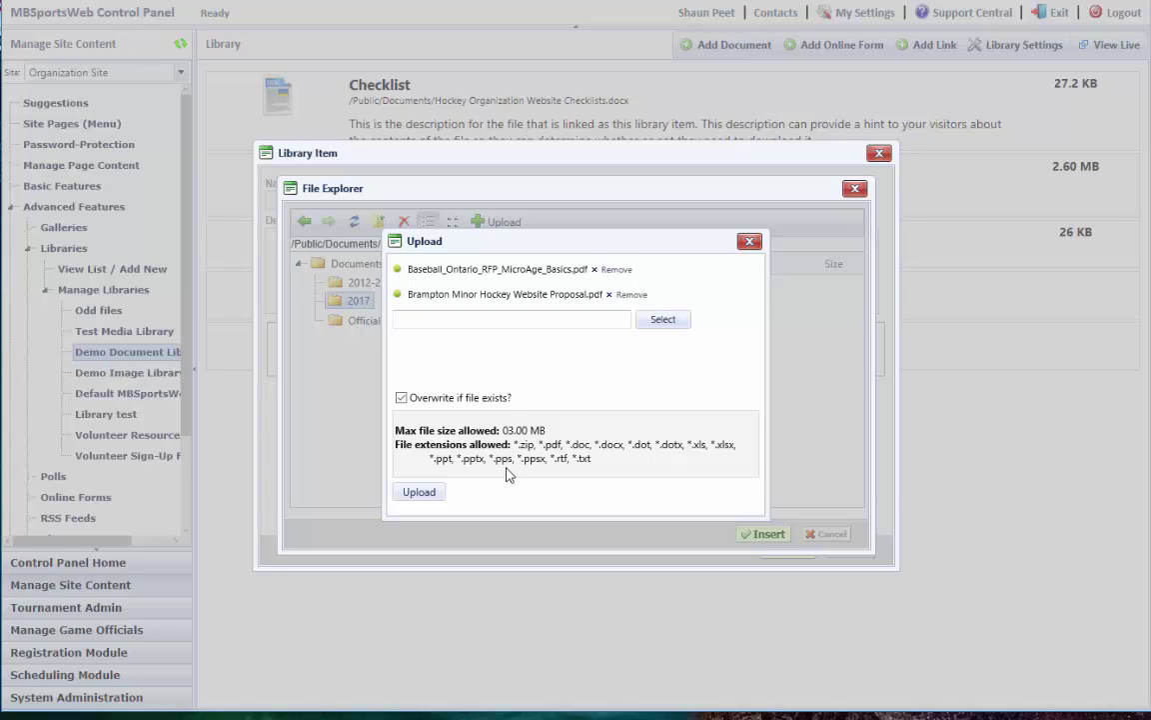
pyautogui.click(420, 494)
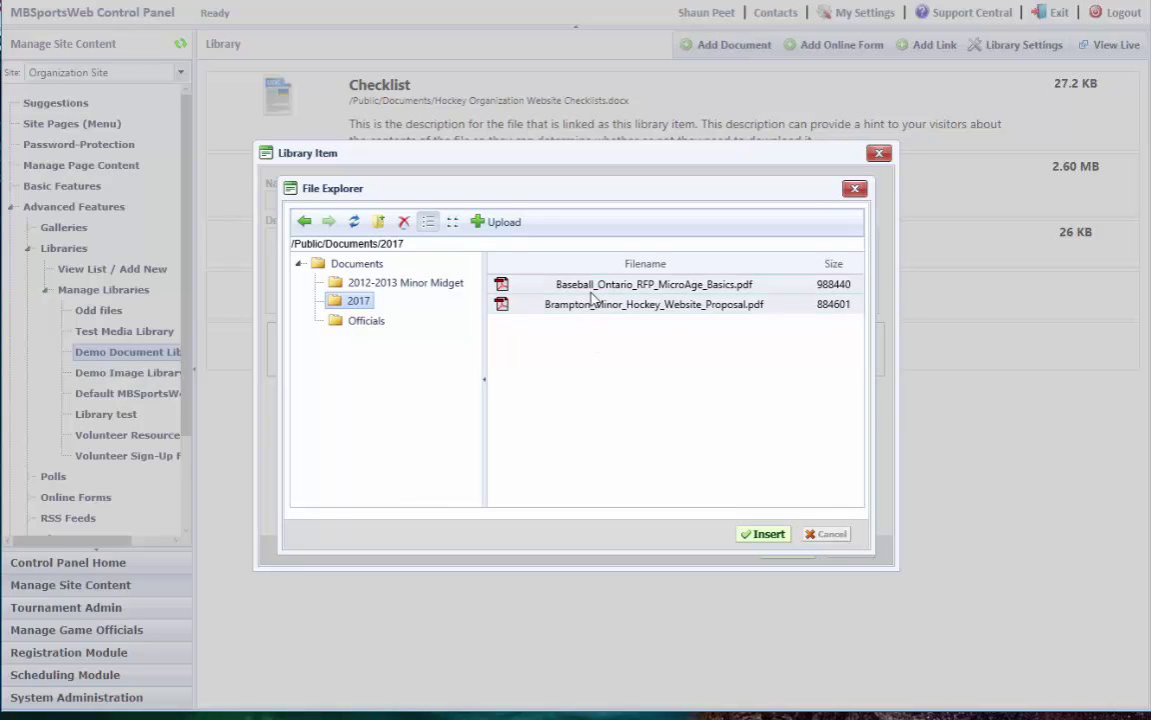
# Attach Baseball_Ontario_RFP_MicroAge_Basics.pdf to a new library item named 'Test File' and save it
pyautogui.click(530, 285)
pyautogui.click(764, 533)
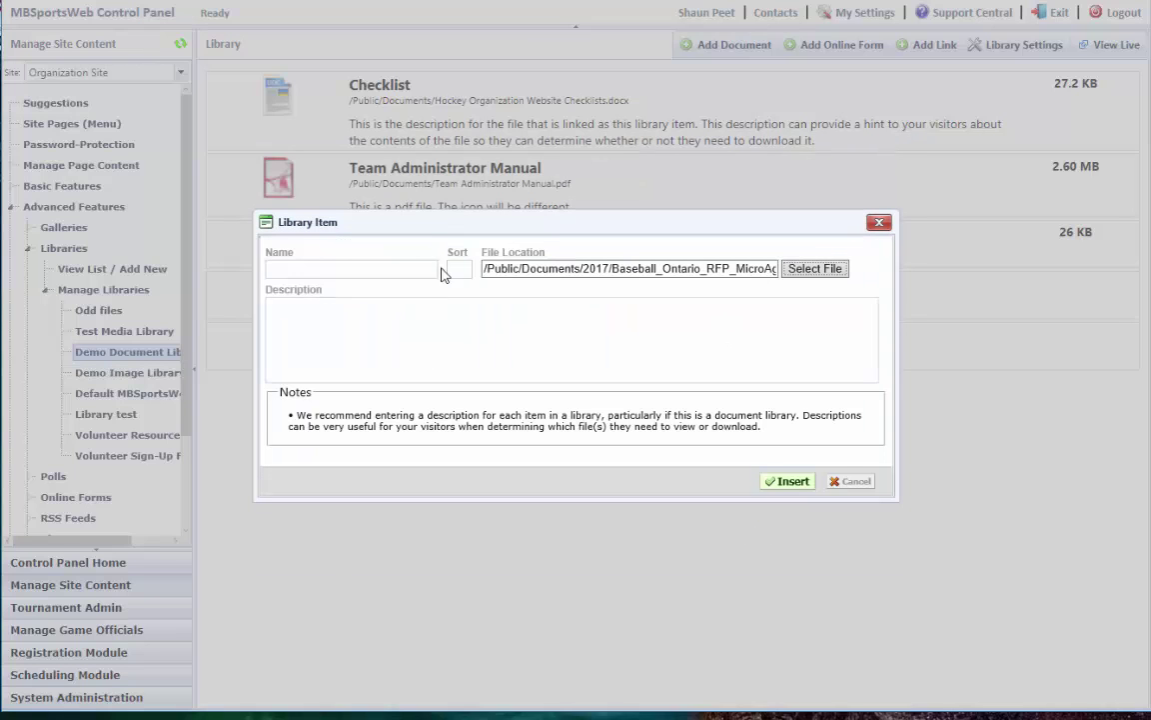
pyautogui.click(300, 267)
pyautogui.write('Test File')
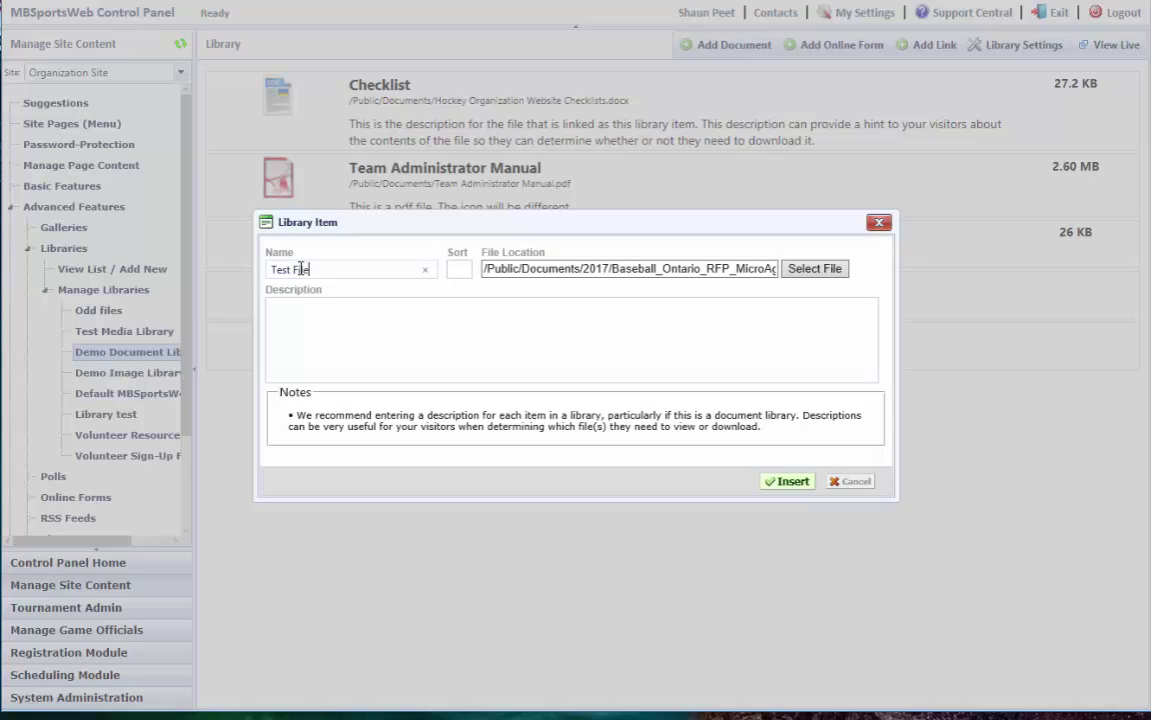
pyautogui.click(788, 481)
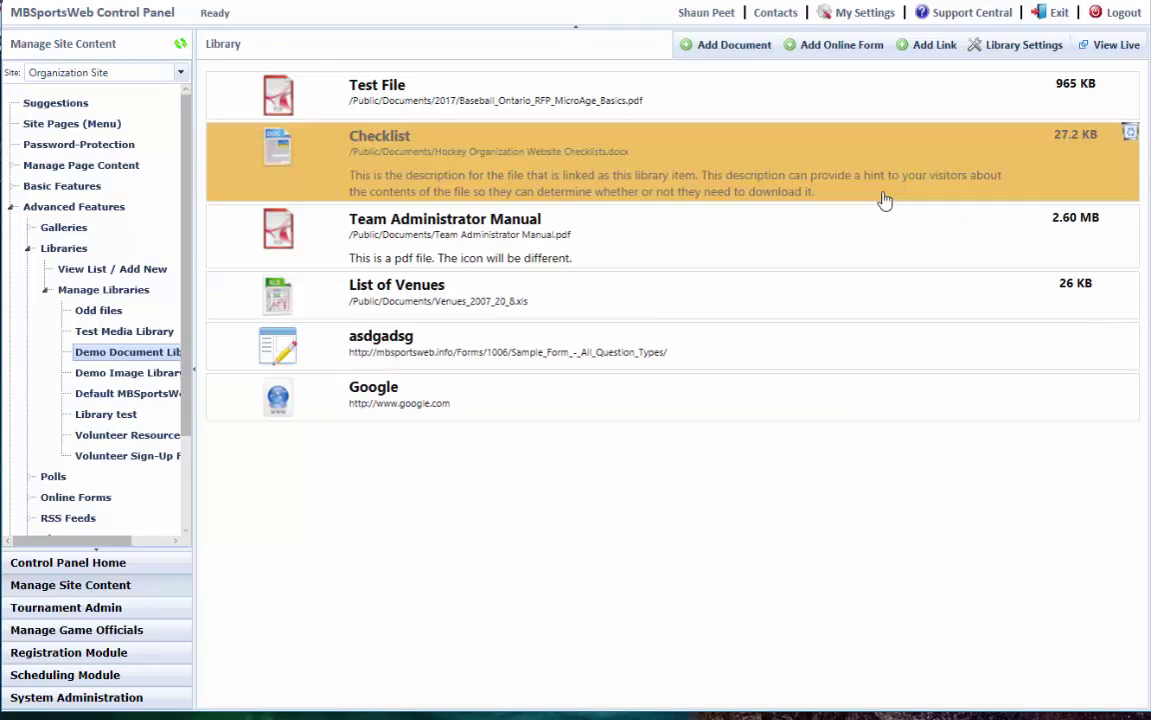
# Start another library document and browse to the 2017 documents folder
pyautogui.click(727, 44)
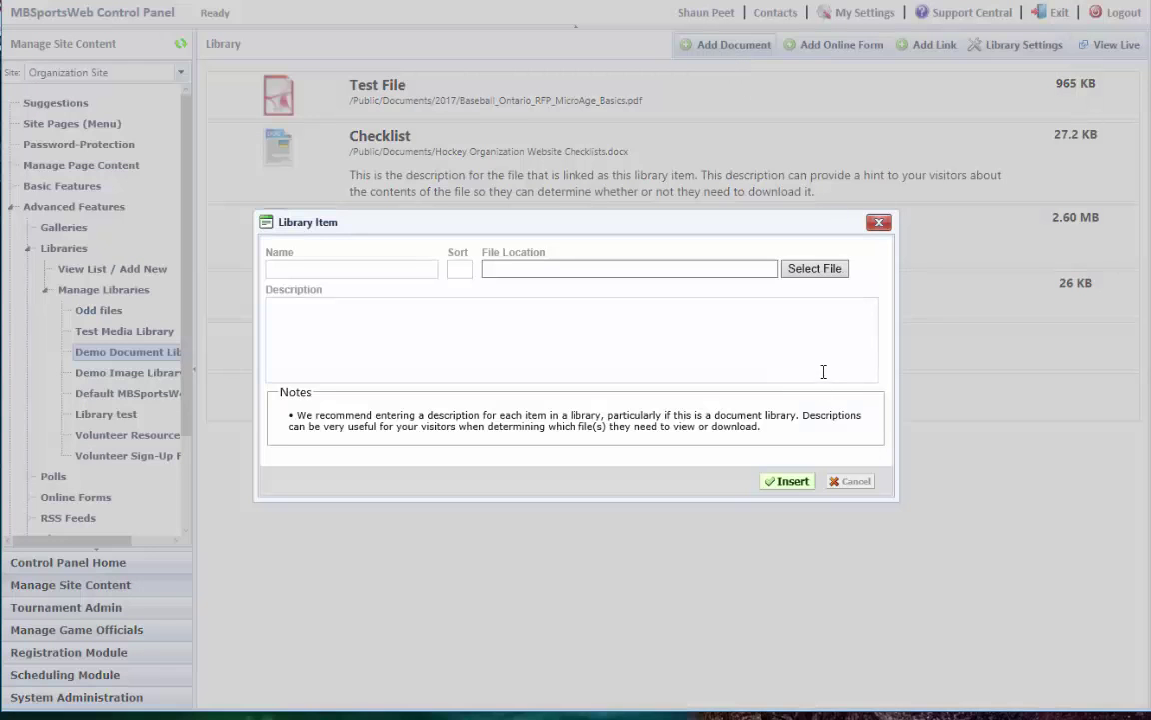
pyautogui.click(800, 268)
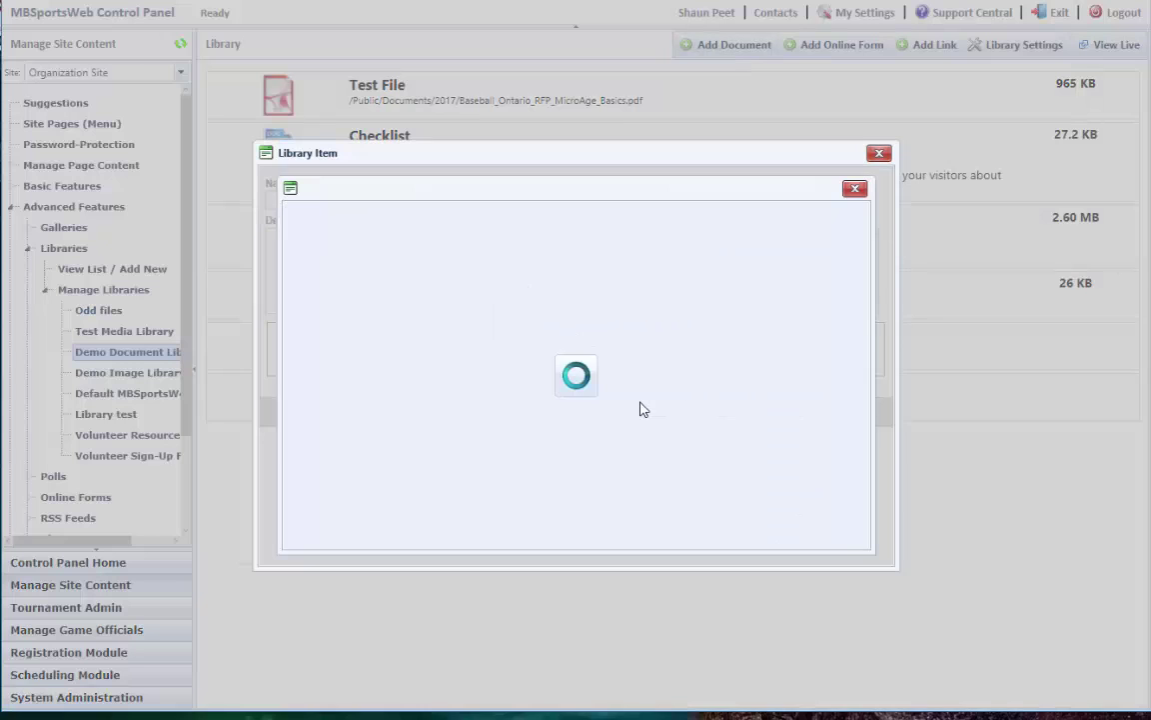
pyautogui.click(383, 304)
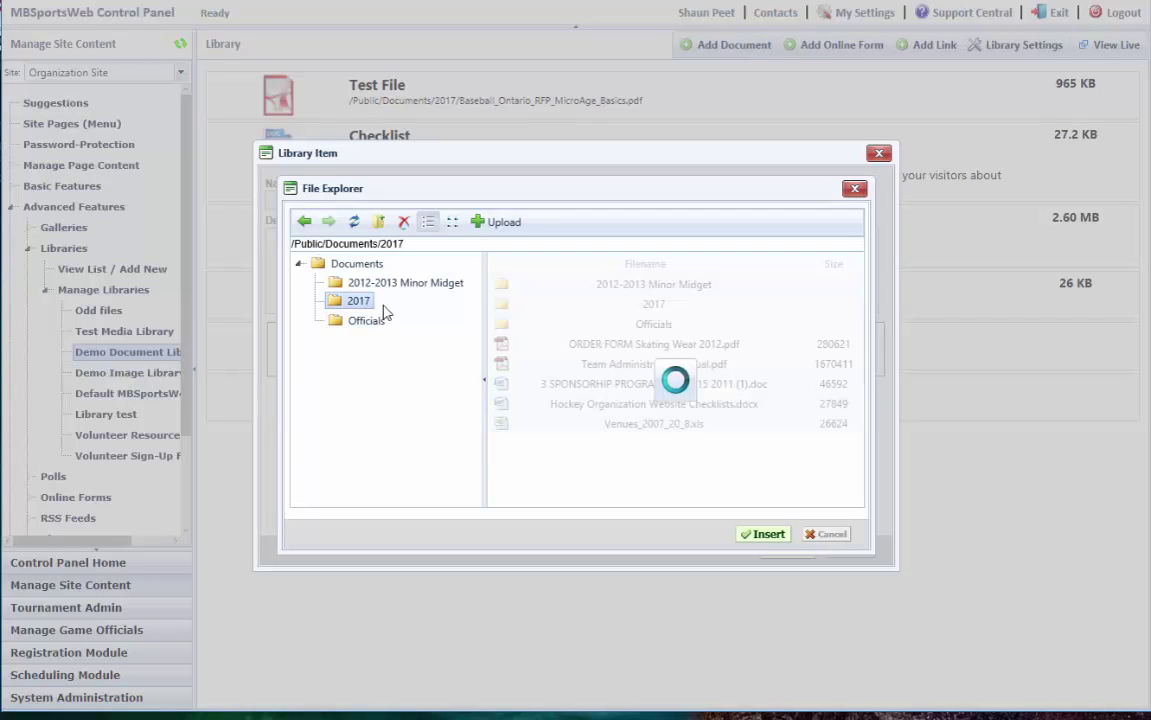
# Upload multiple-files.zip into the 2017 folder, then cancel the file browser and library item
pyautogui.click(502, 226)
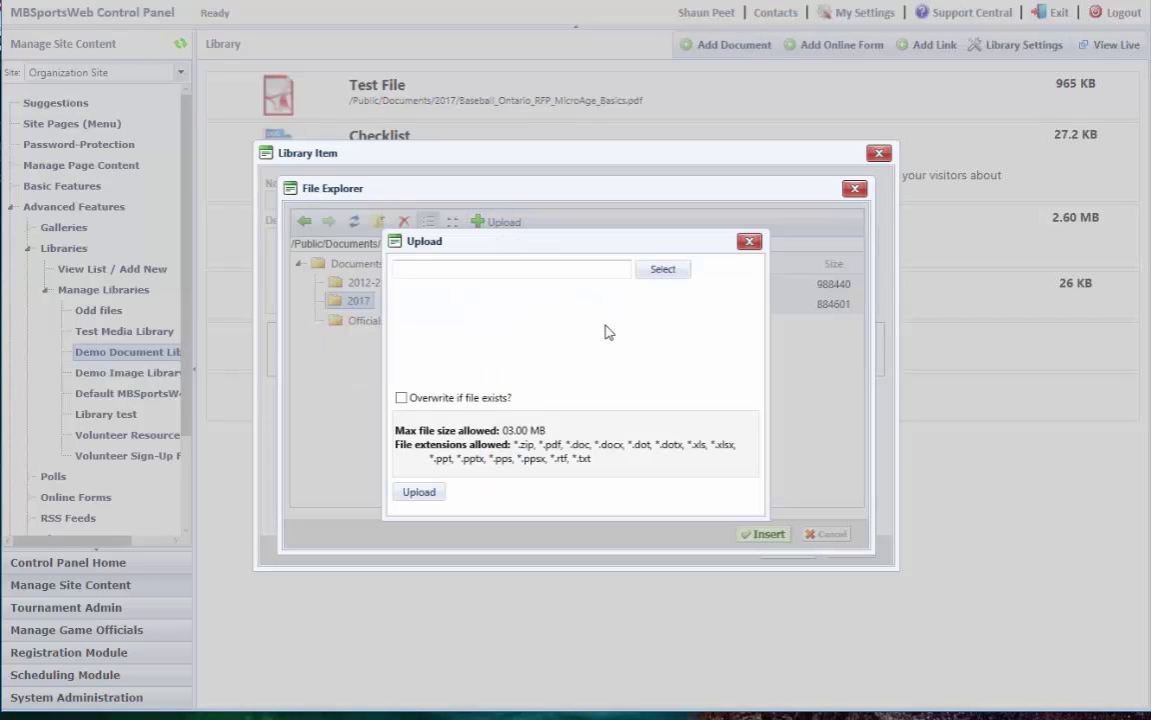
pyautogui.click(662, 269)
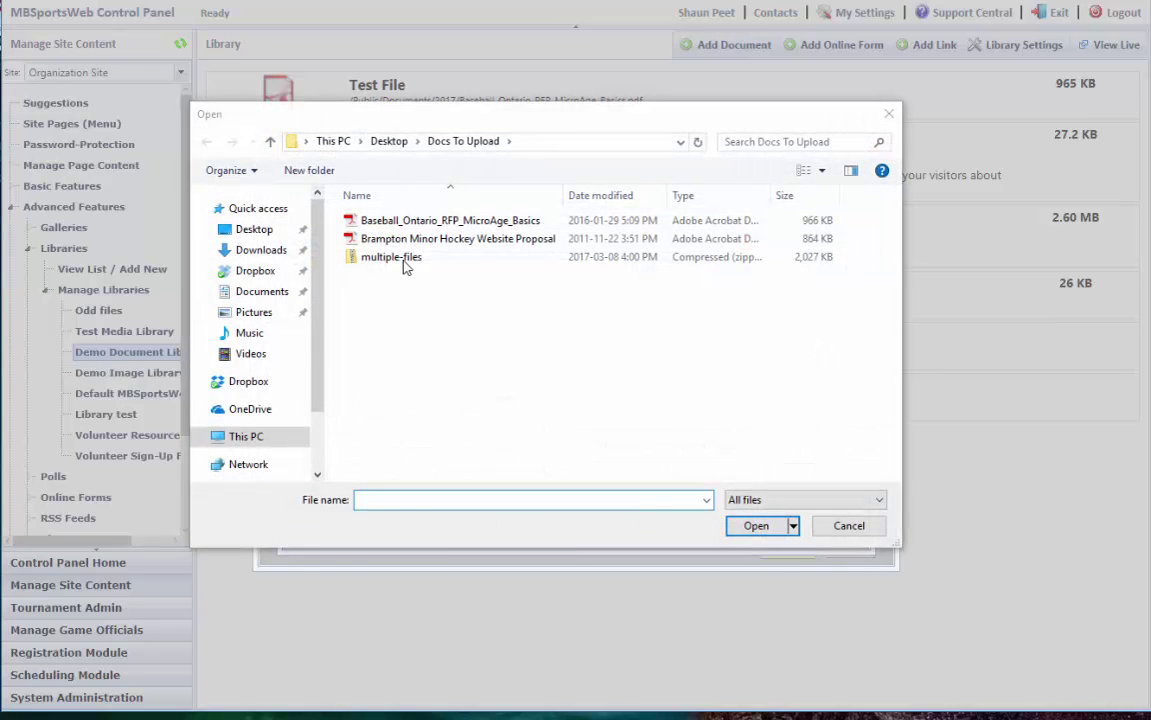
pyautogui.click(405, 260)
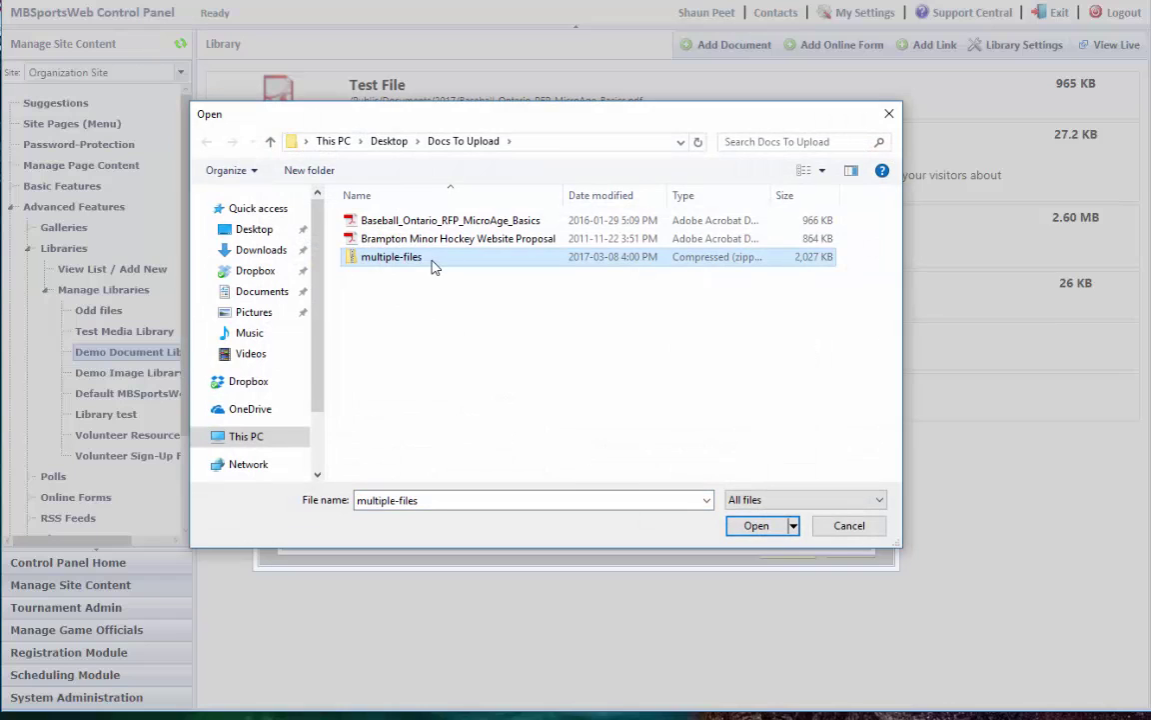
pyautogui.click(741, 530)
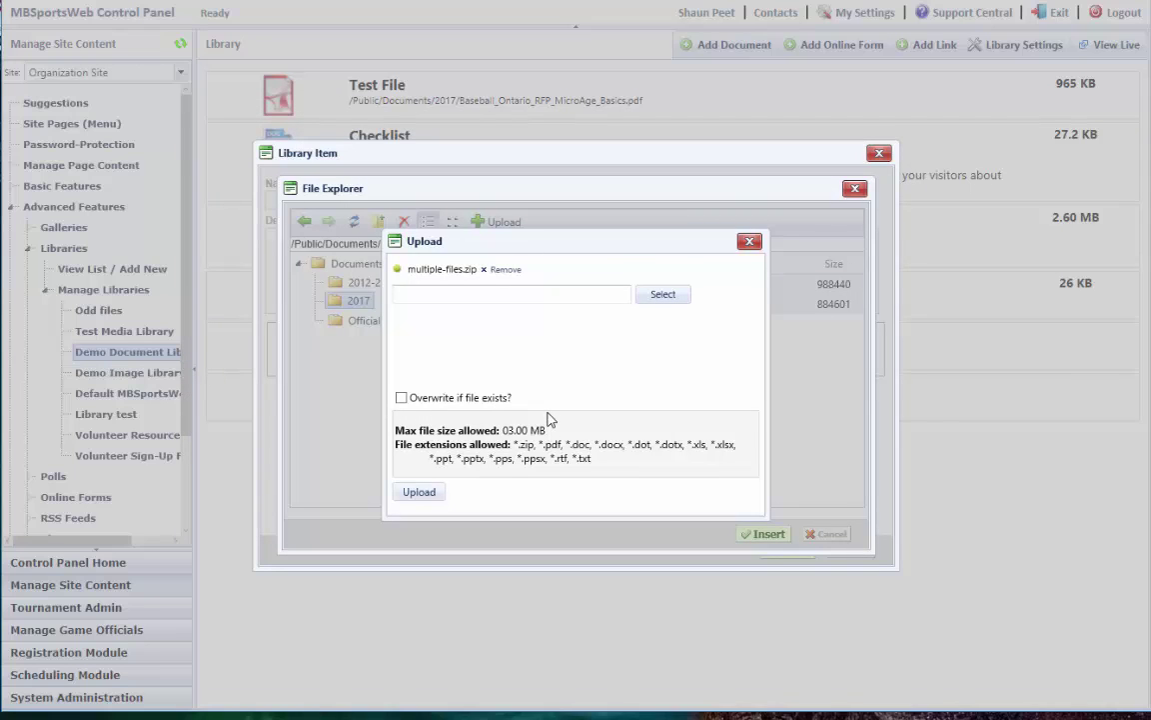
pyautogui.click(424, 492)
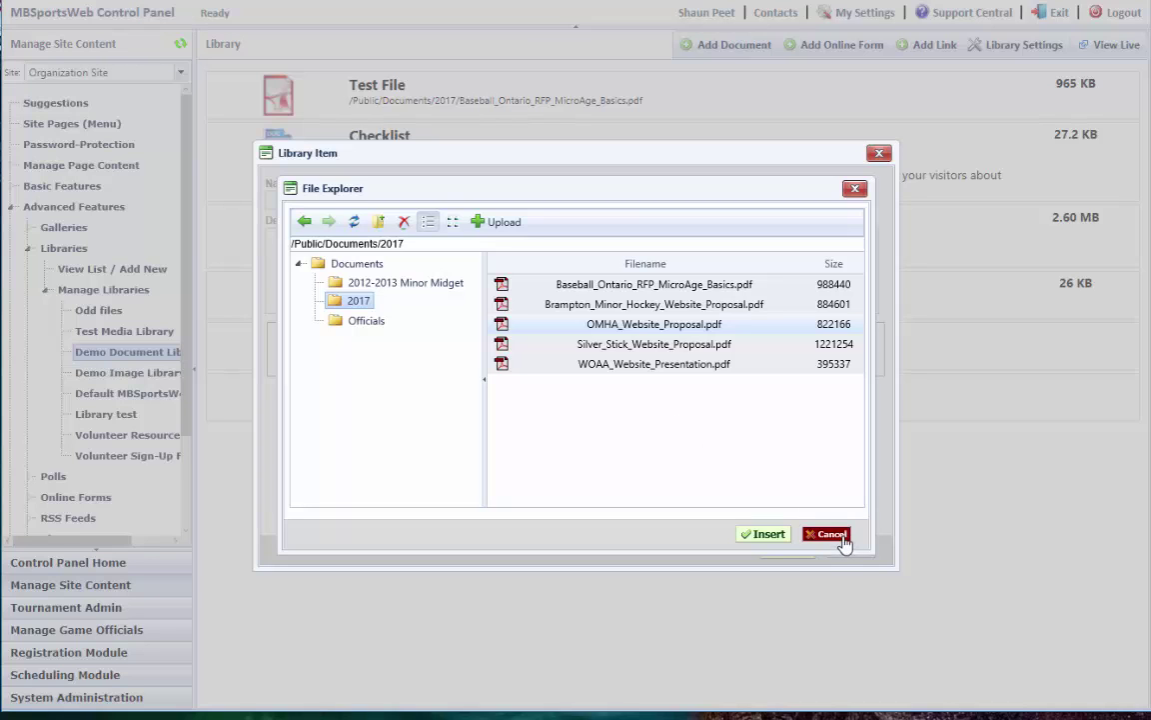
pyautogui.click(833, 534)
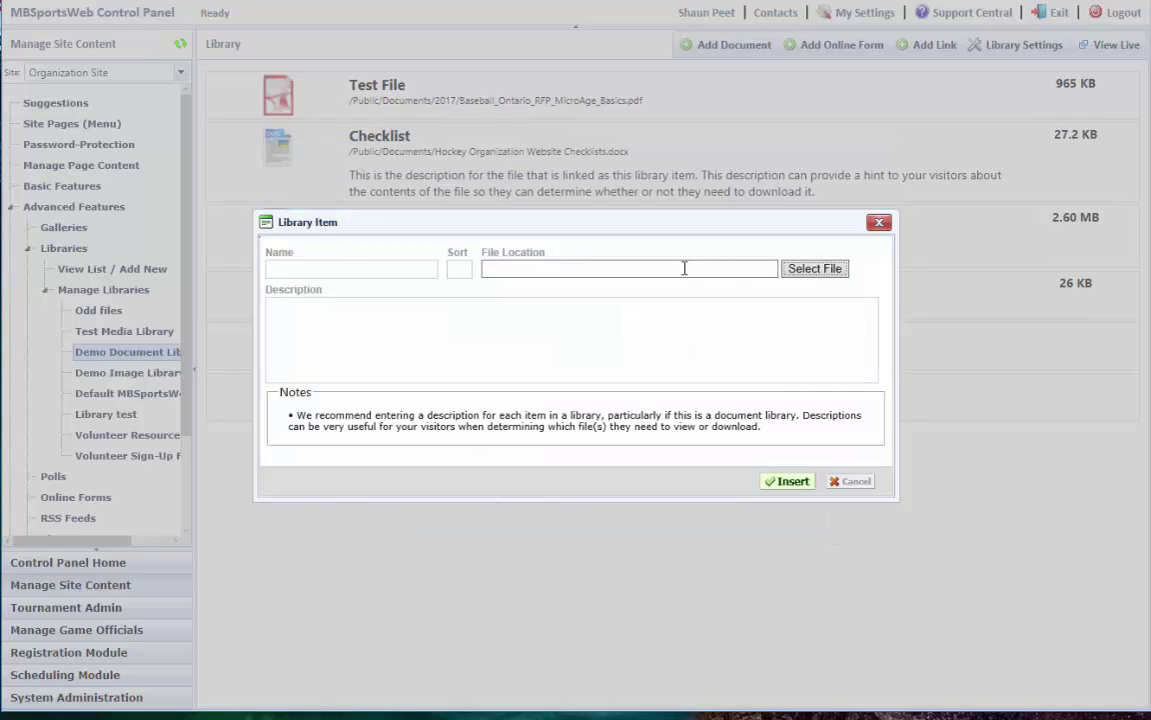
pyautogui.click(855, 482)
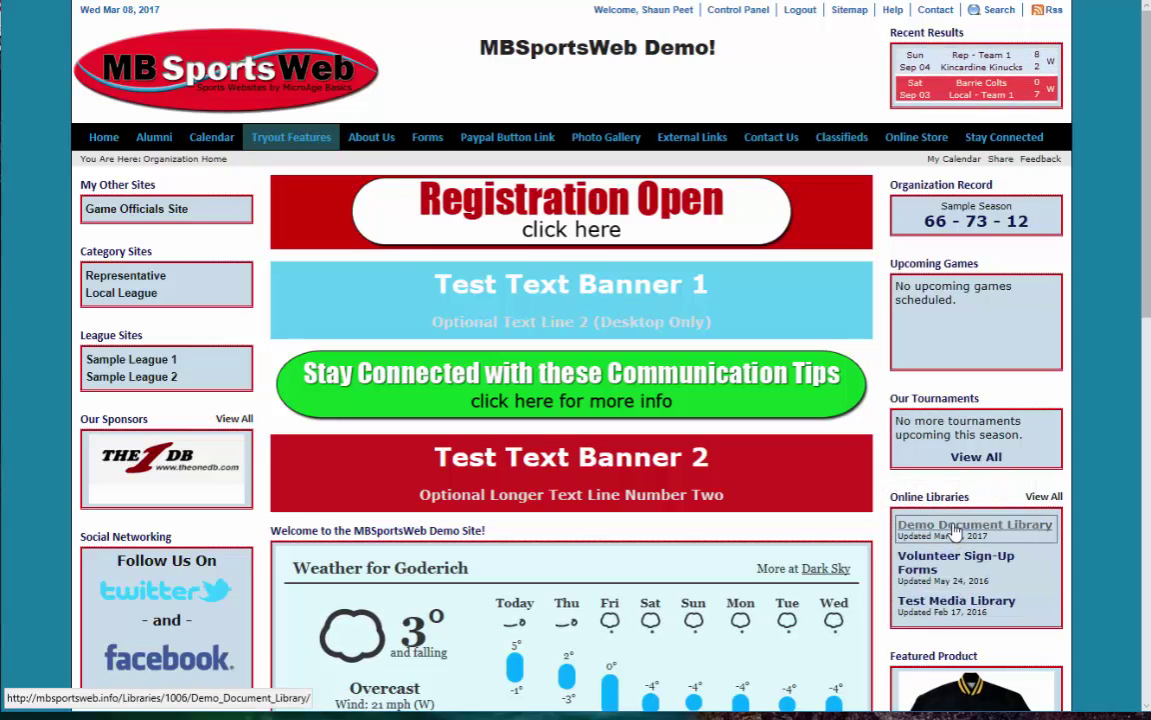
# Review the live Demo Document Library's six items and last-updated date, then go Home
pyautogui.click(955, 527)
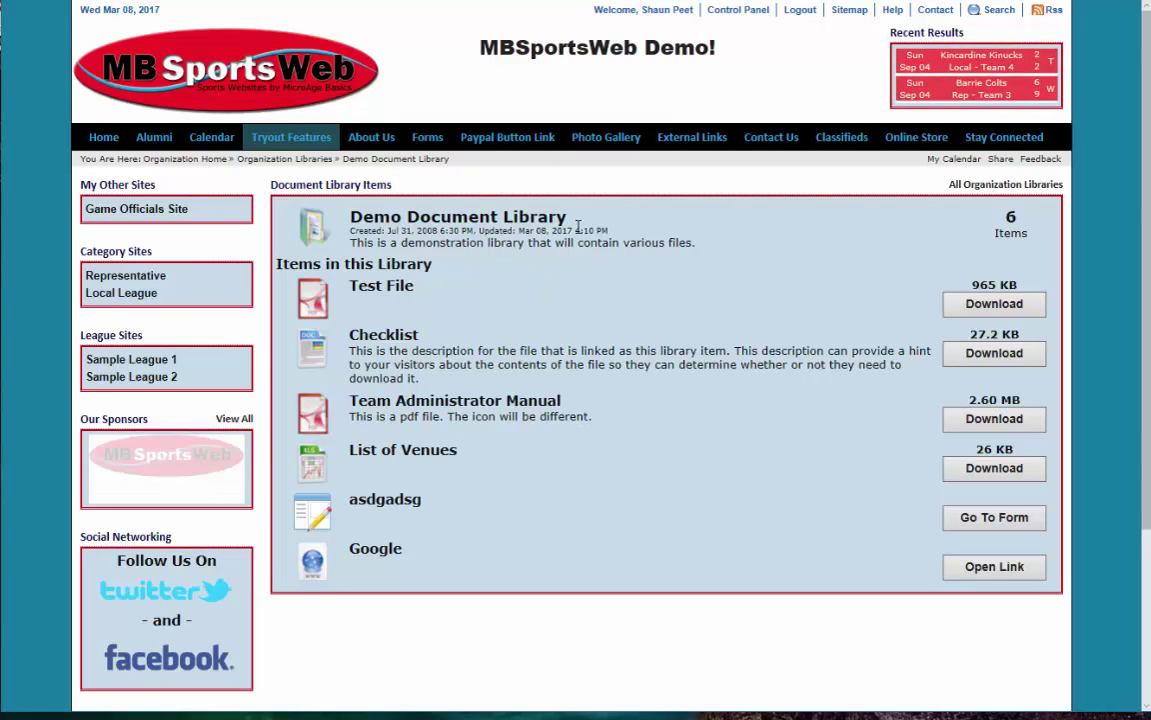
pyautogui.moveTo(479, 230); pyautogui.dragTo(583, 230)
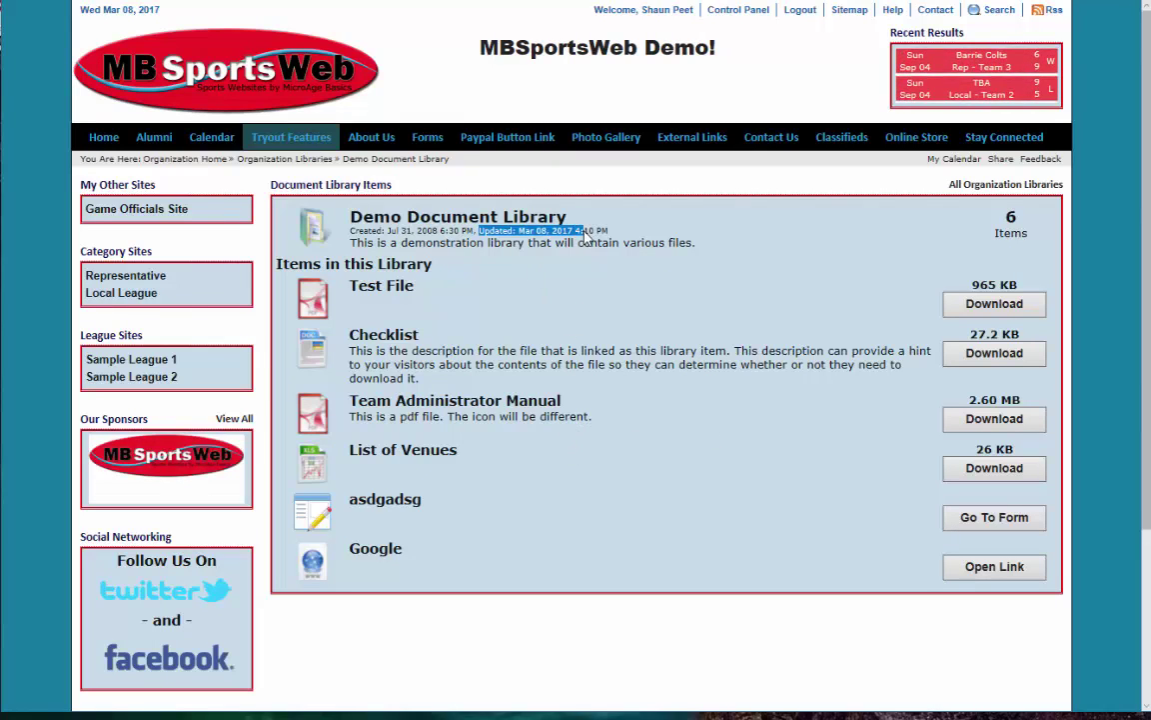
pyautogui.click(668, 366)
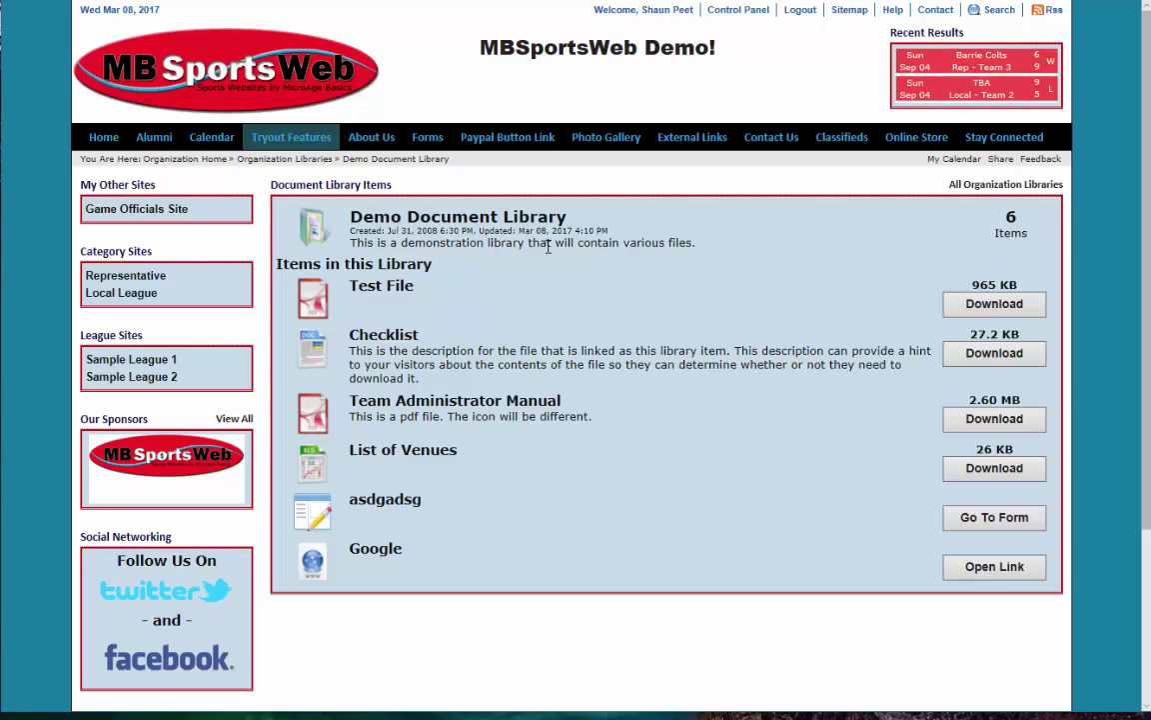
pyautogui.click(103, 140)
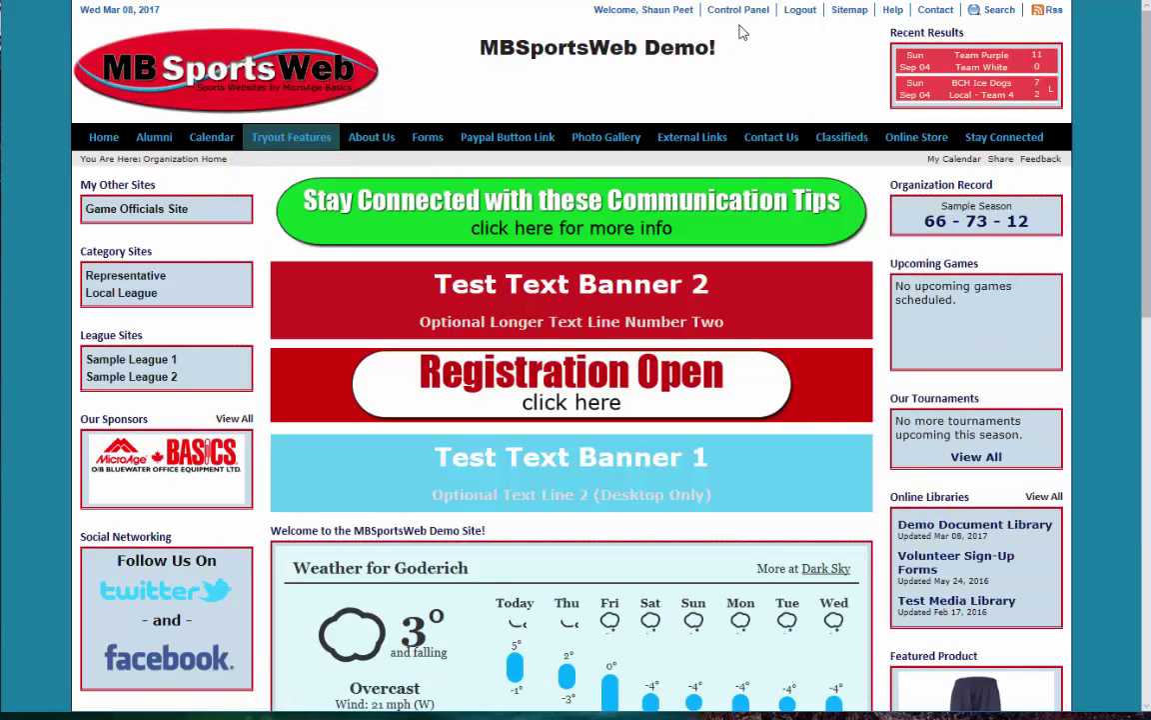
# Open the Web Page settings of the Online Library row in Site Pages (Menu)
pyautogui.click(739, 11)
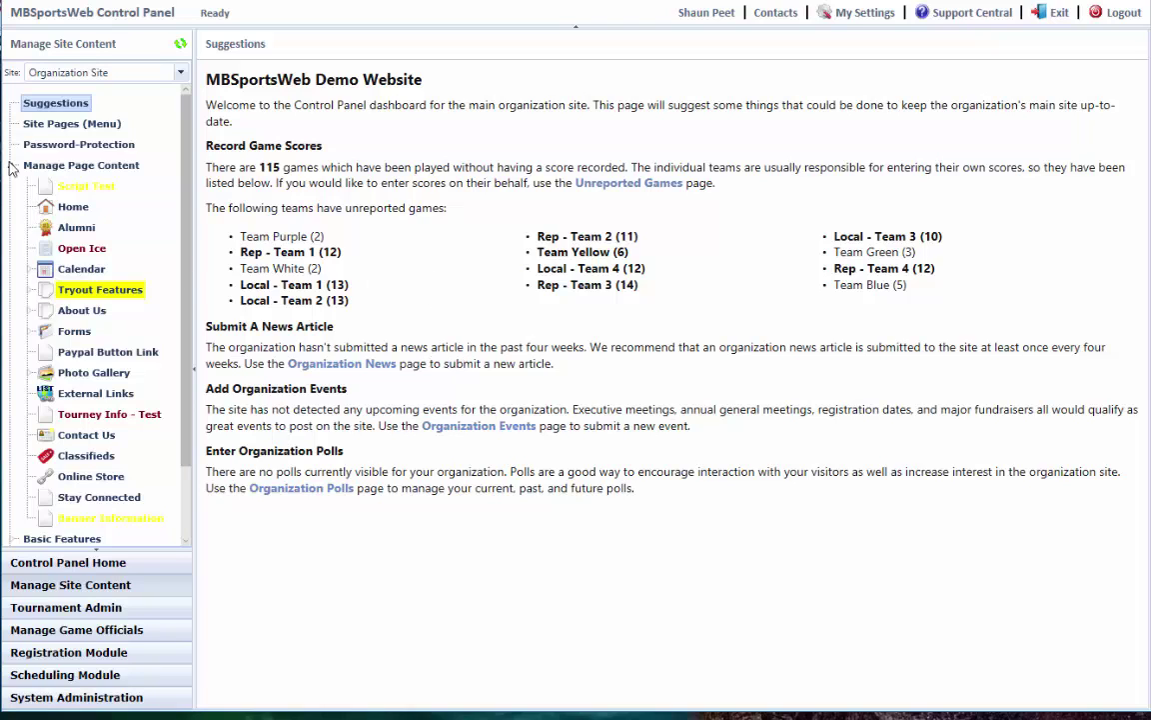
pyautogui.click(72, 123)
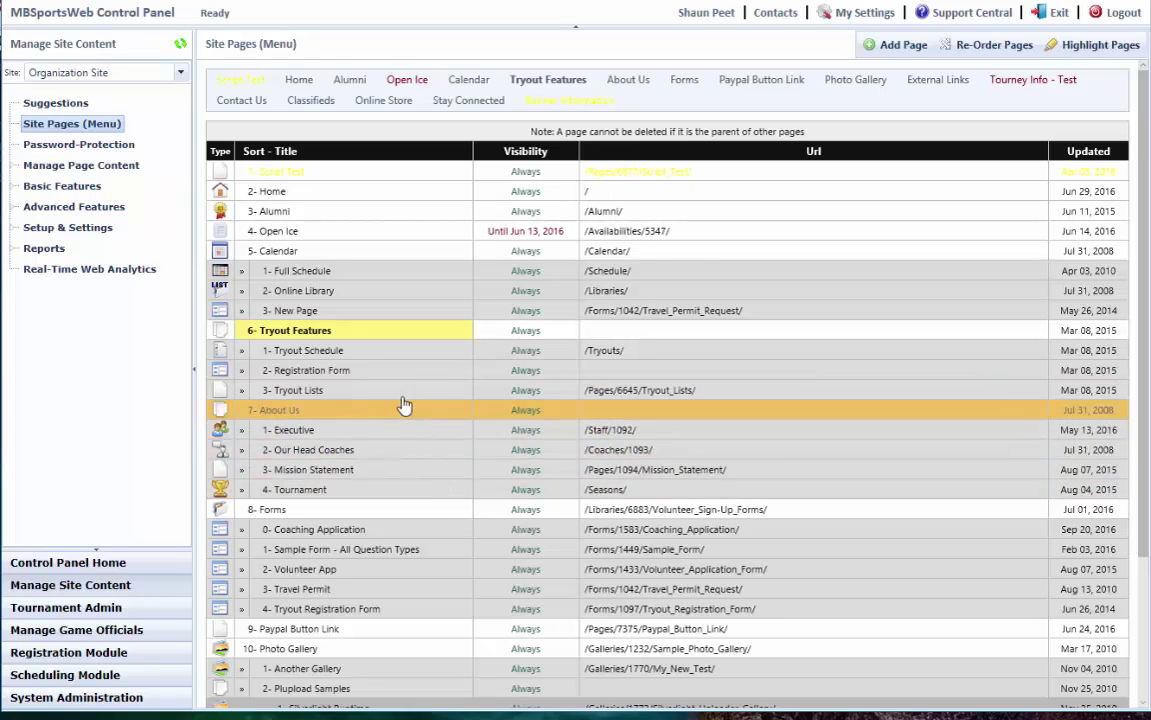
pyautogui.click(381, 299)
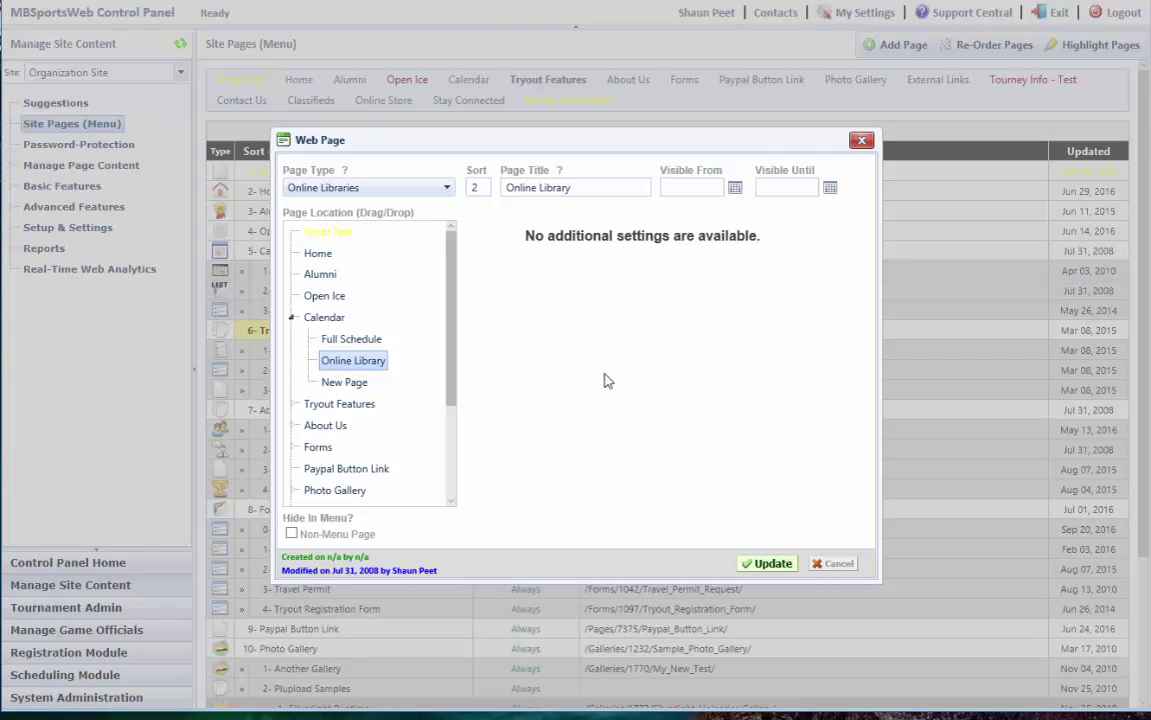
# Set the page type to Online Library with Demo Document Library selected, and update
pyautogui.click(441, 190)
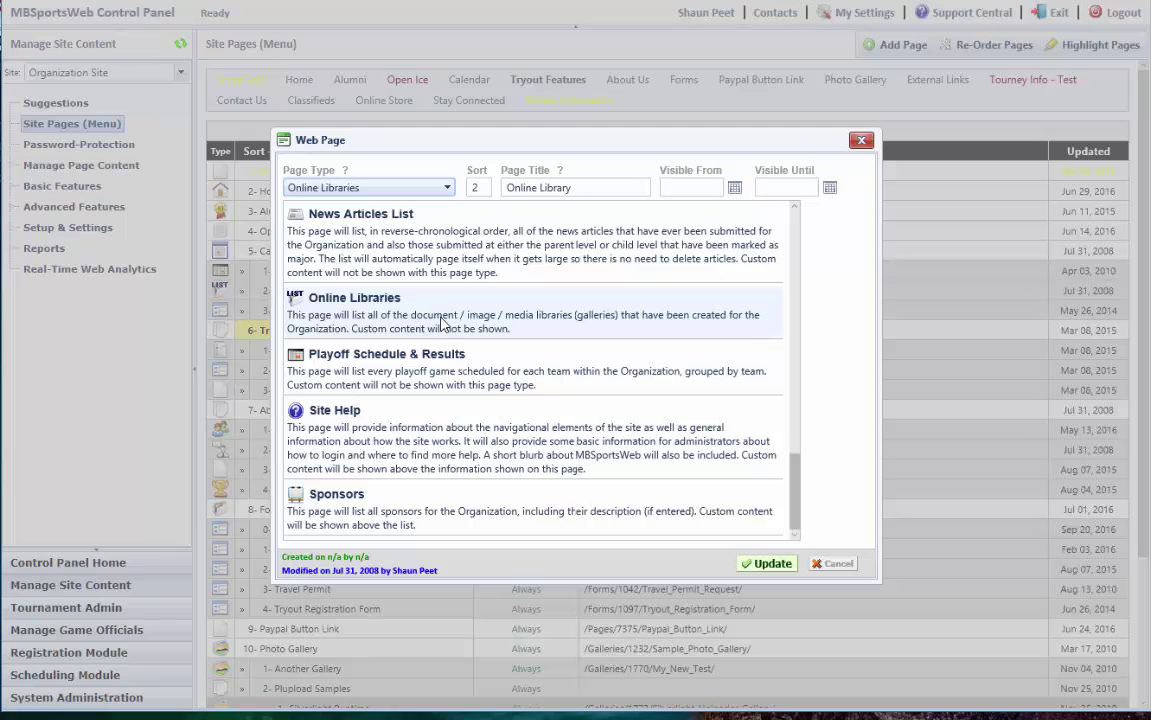
pyautogui.scroll(3, 459, 362)
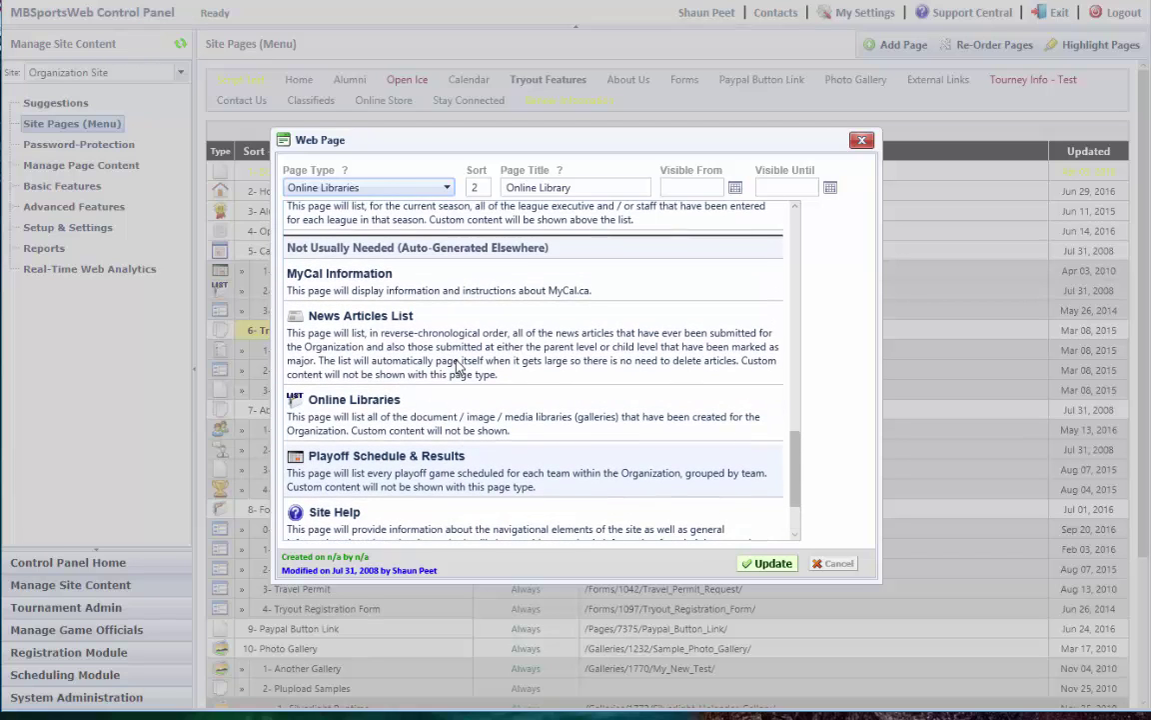
pyautogui.scroll(15, 459, 370)
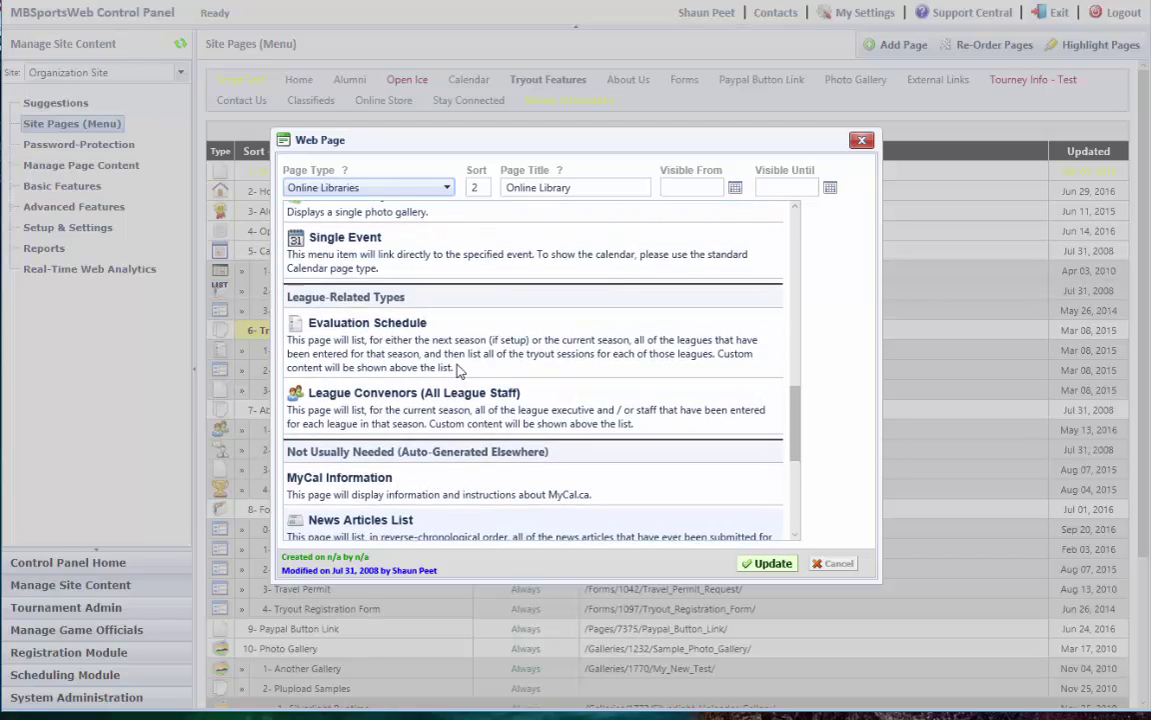
pyautogui.scroll(-1, 459, 370)
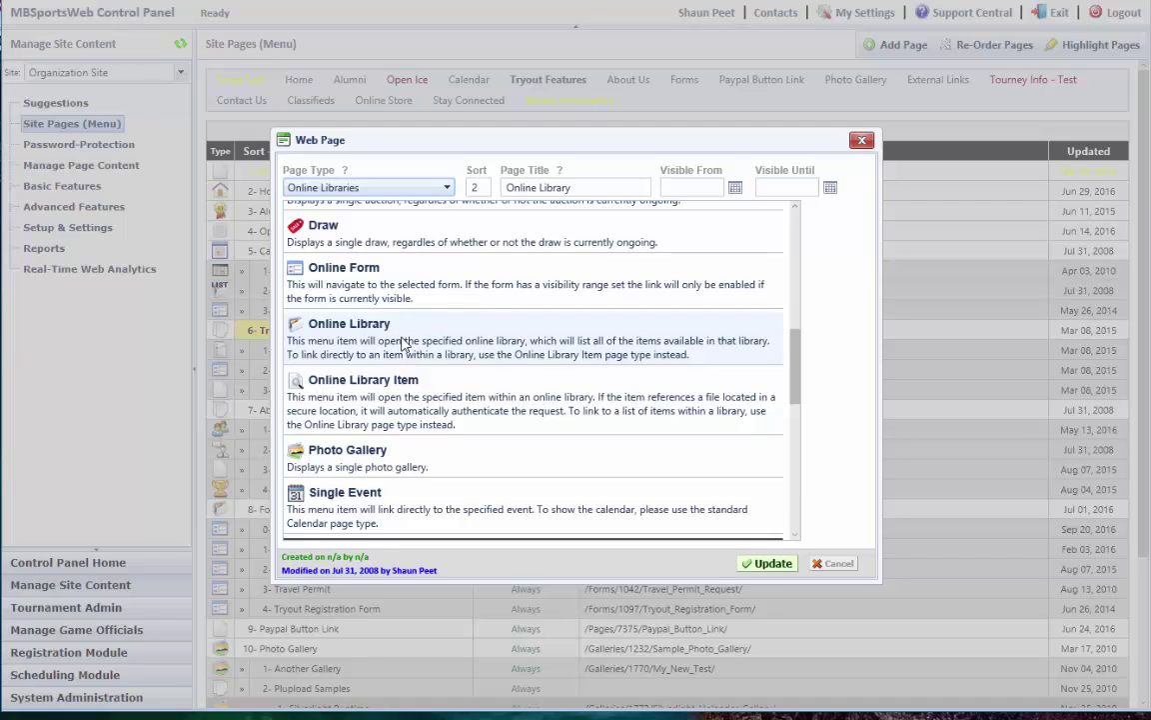
pyautogui.click(405, 343)
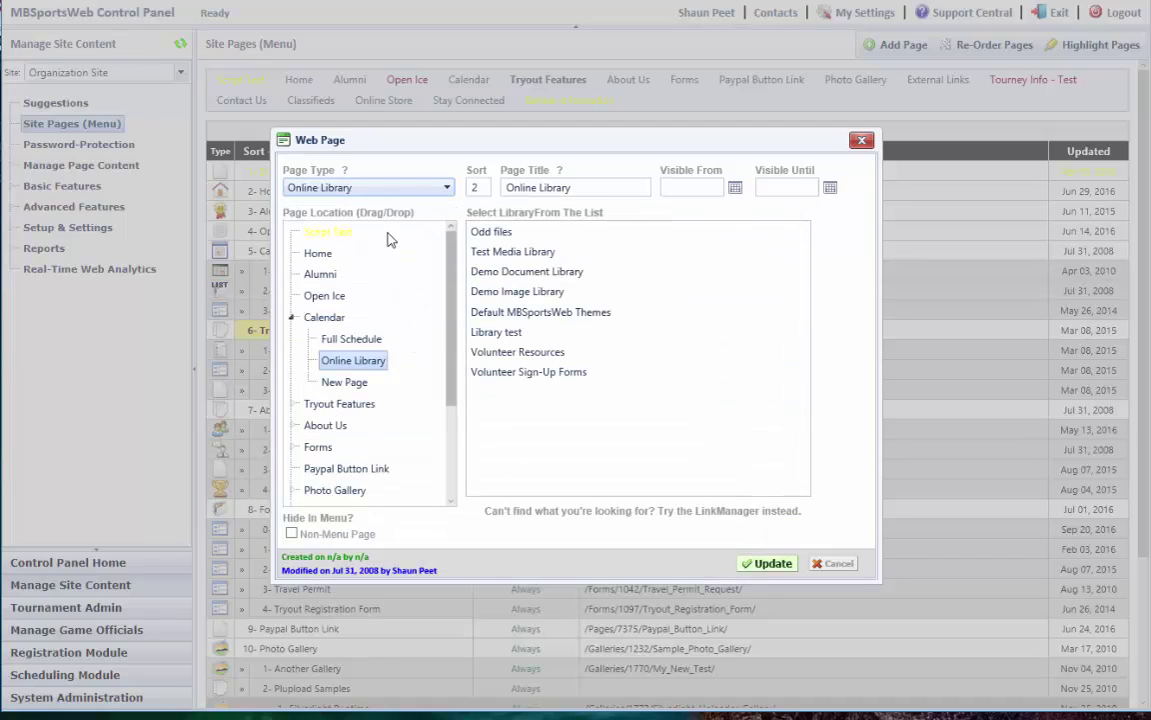
pyautogui.click(479, 271)
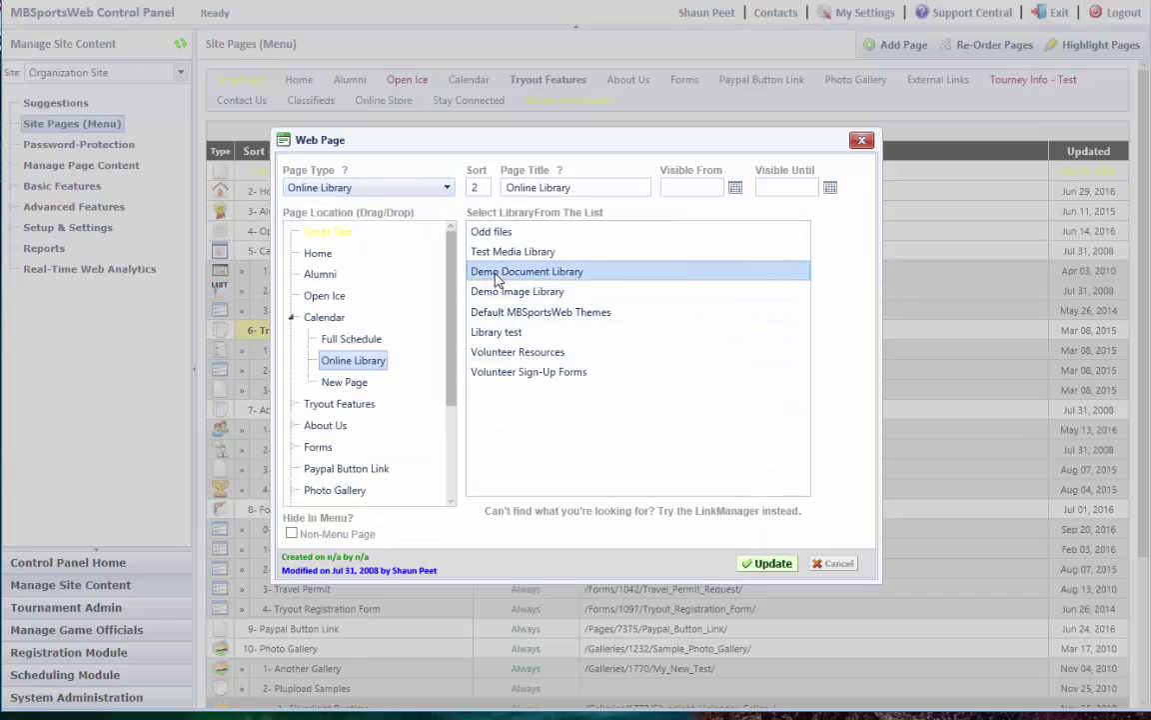
pyautogui.click(777, 566)
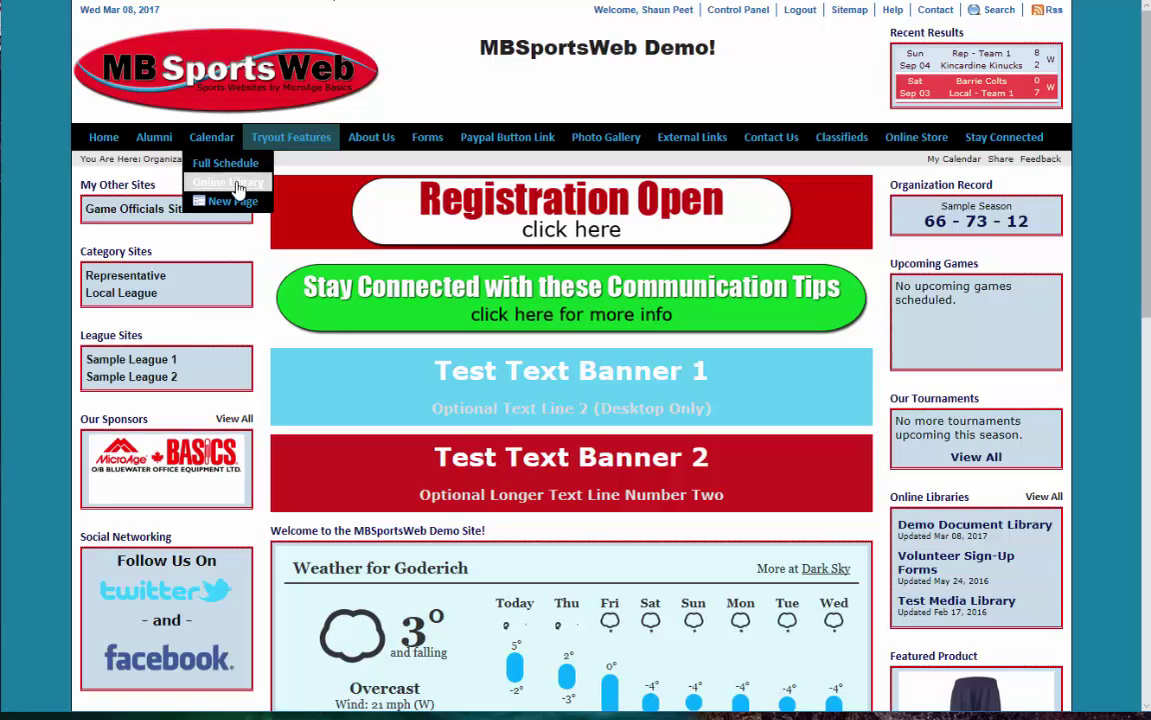
# View Calendar > Online Library on the live site to check the library page
pyautogui.click(651, 440)
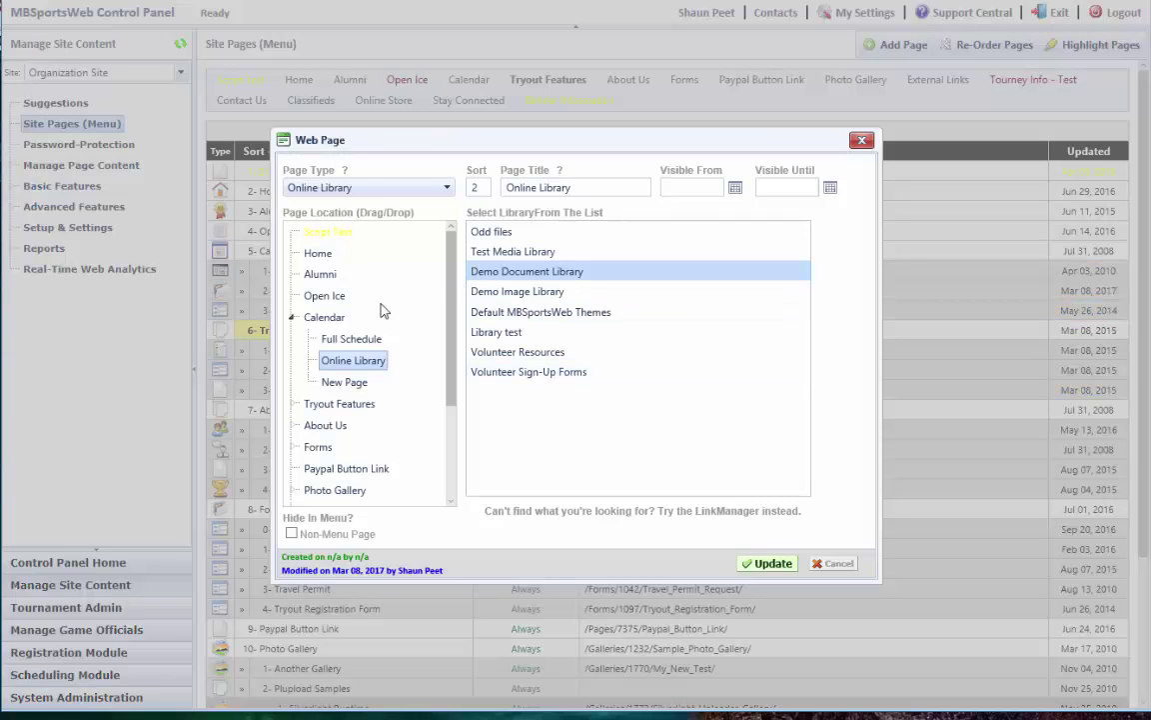
# Change the page type to Online Library Item targeting Team Administrator Manual, and update
pyautogui.click(420, 189)
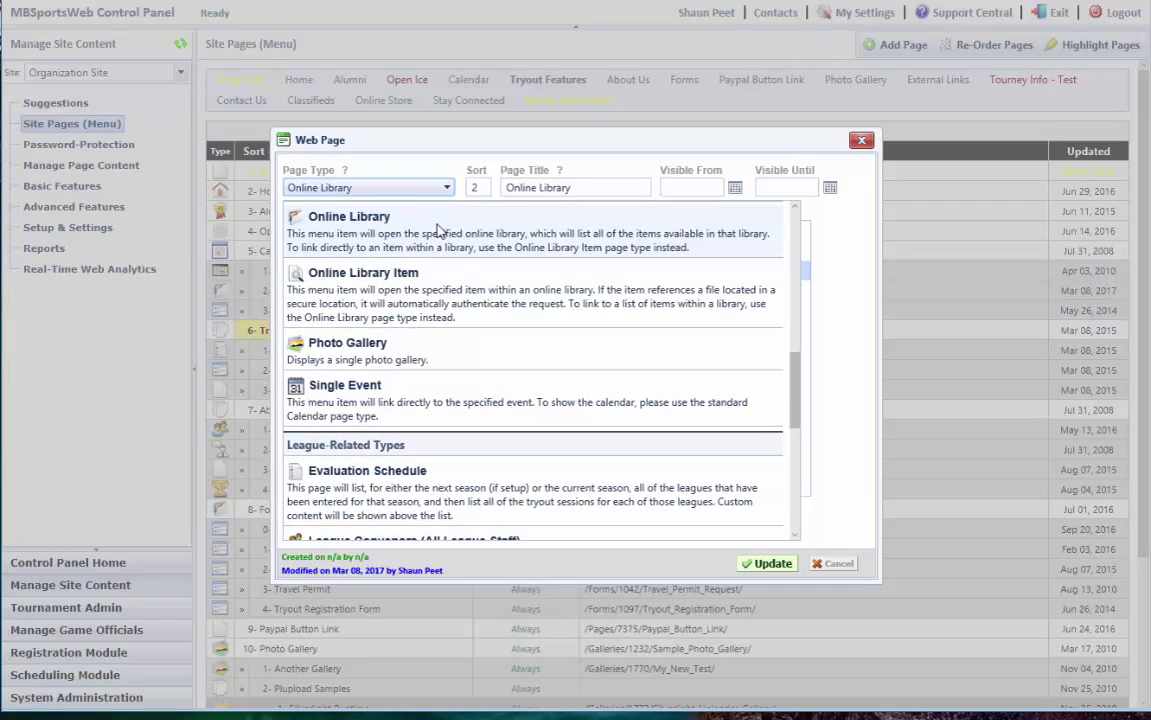
pyautogui.click(458, 307)
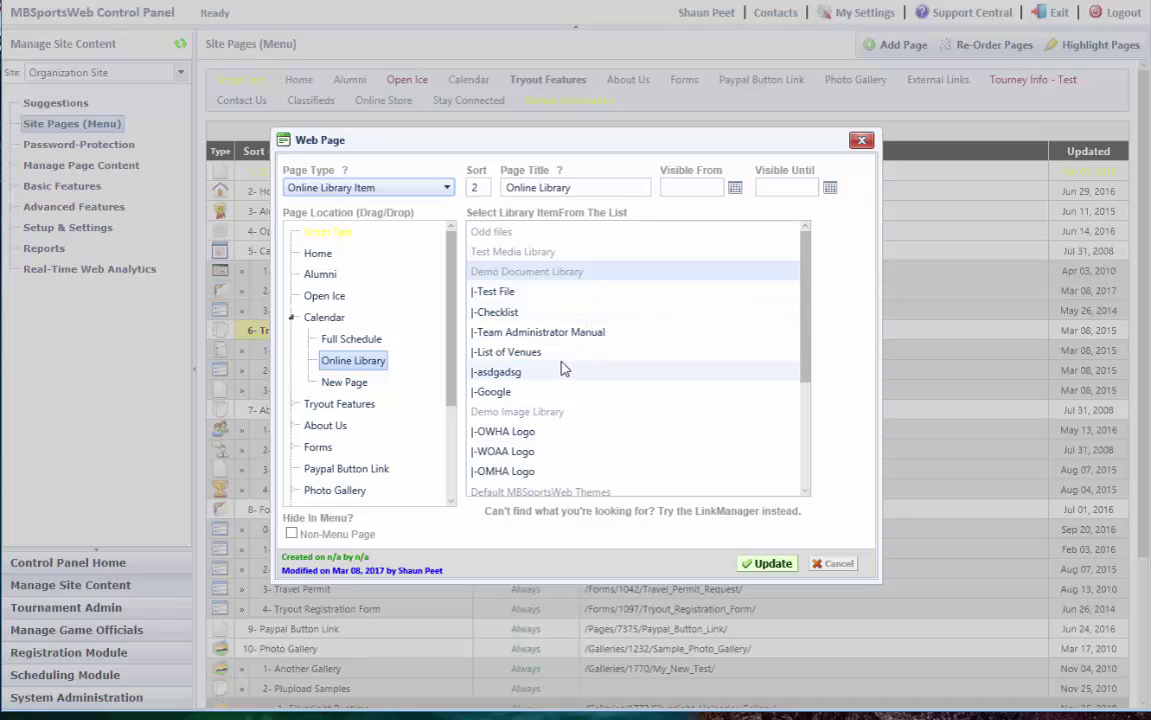
pyautogui.click(545, 332)
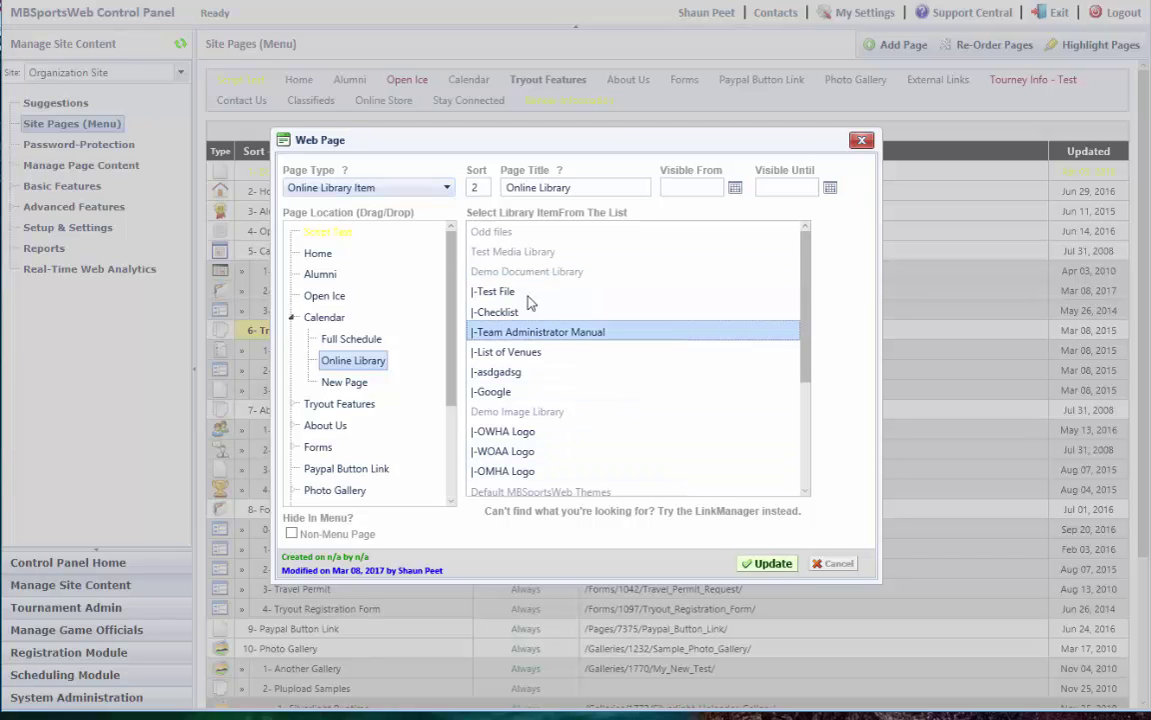
pyautogui.click(770, 564)
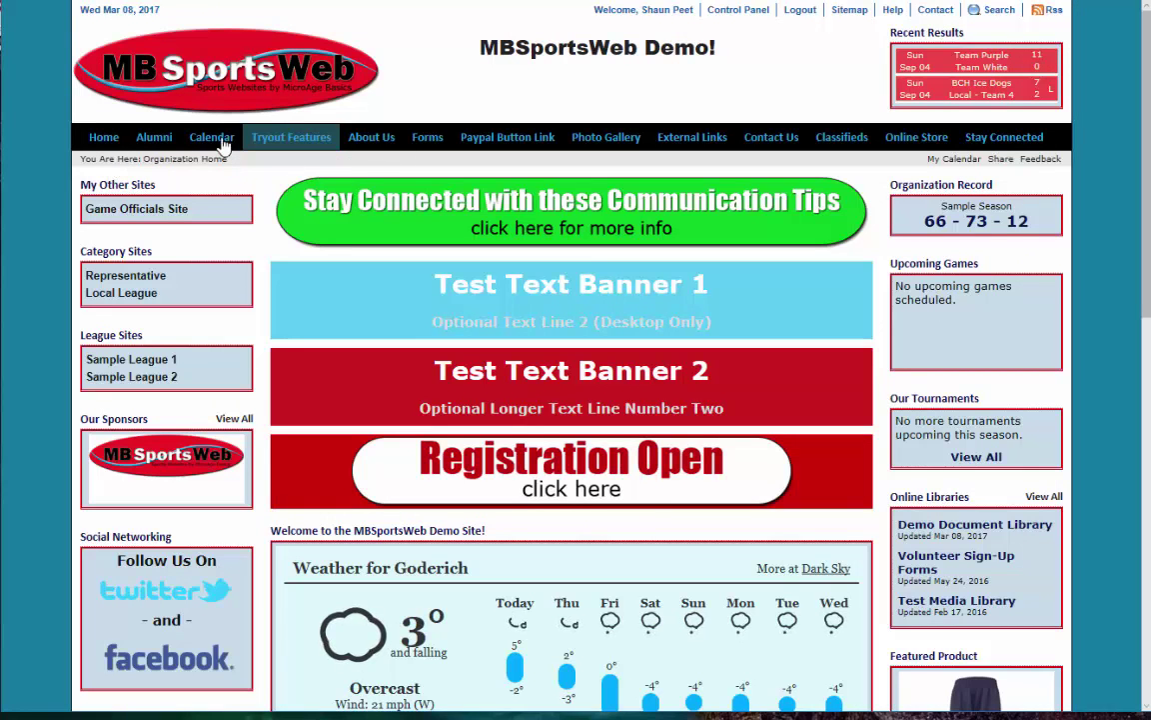
# Check that Calendar > Online Library opens the Team Administrator Manual PDF, then close it
pyautogui.moveTo(230, 142)
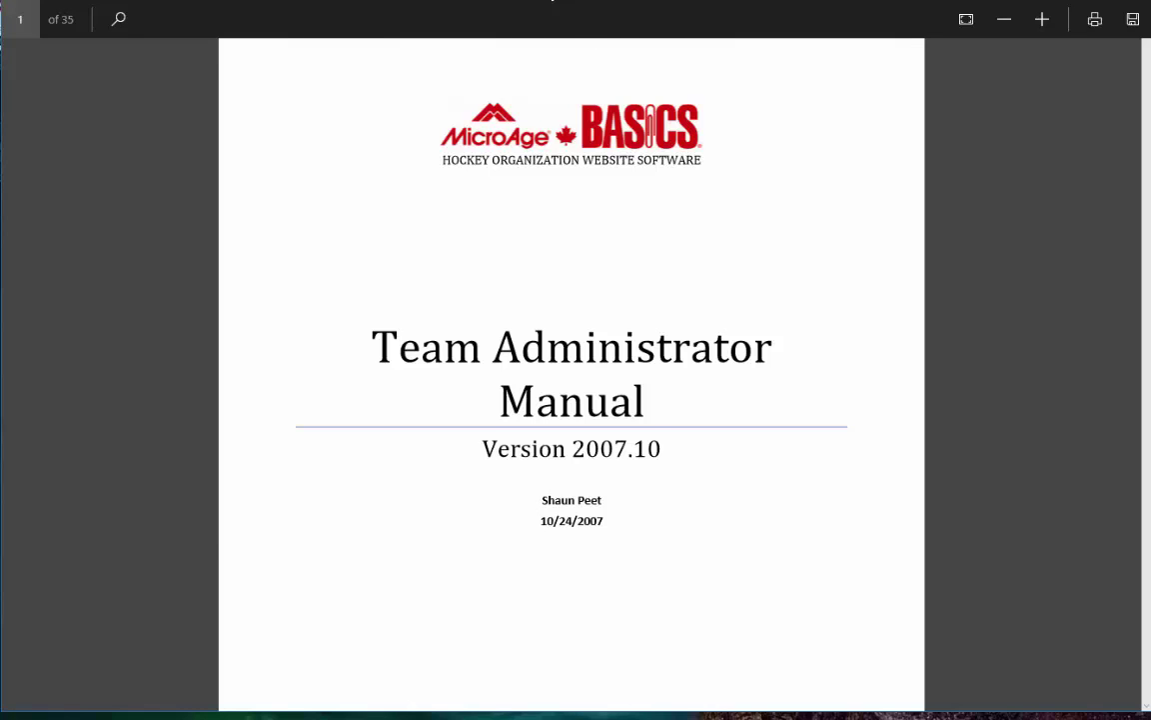
pyautogui.hotkey('ctrl', 'w')
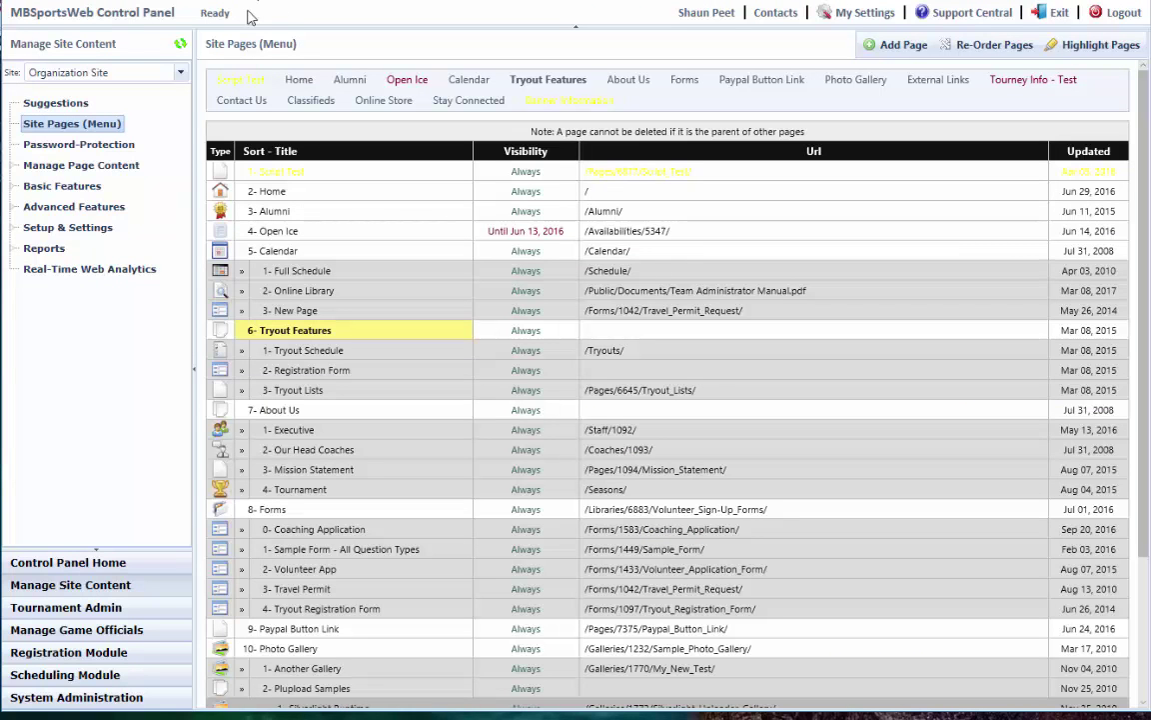
# Add a Home page news article titled 'asg' with first paragraph 'asdg', then open Link Manager
pyautogui.click(78, 165)
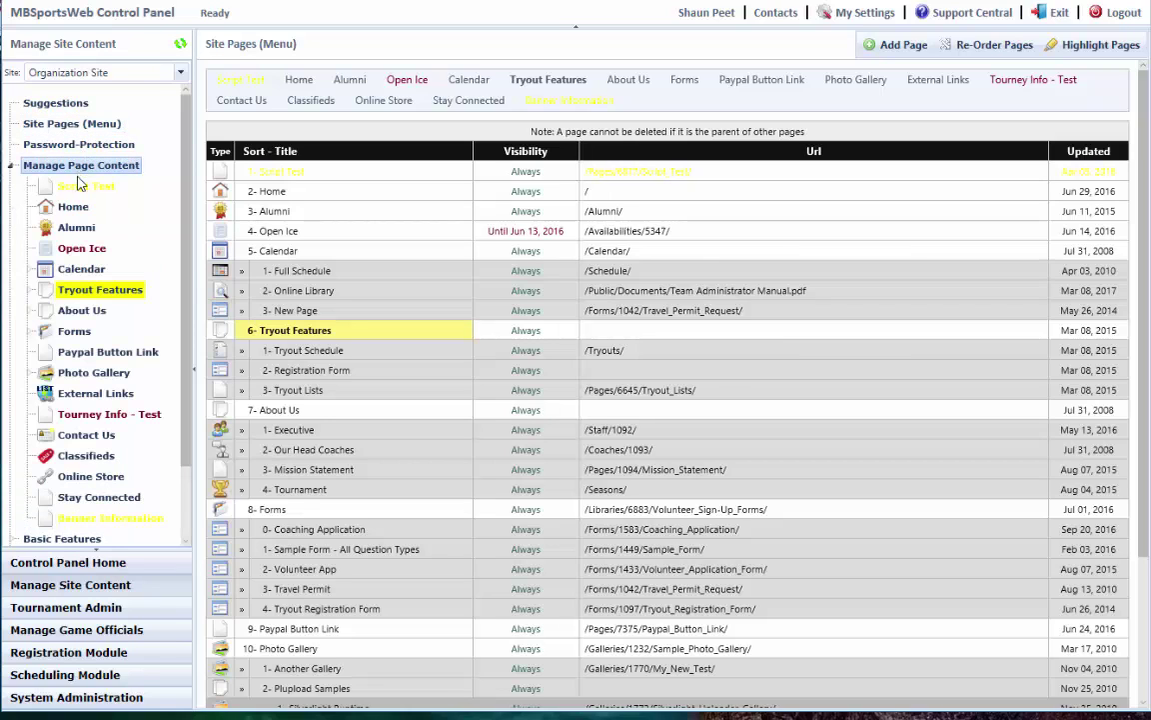
pyautogui.click(72, 207)
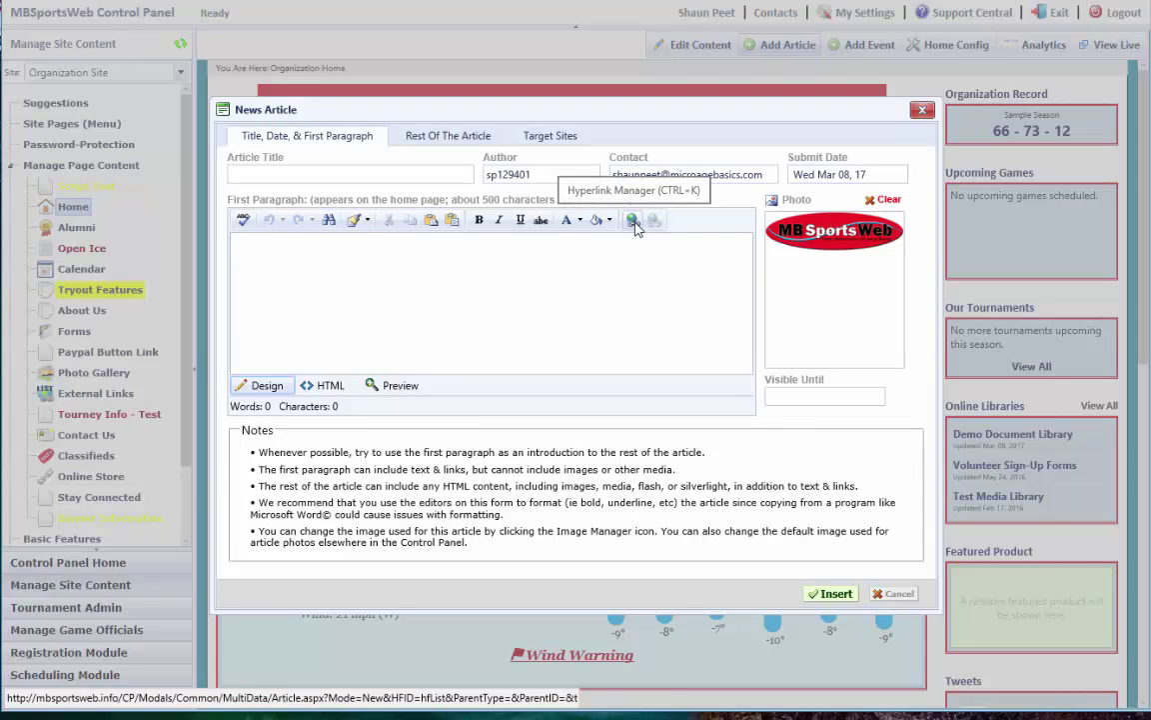
pyautogui.click(572, 240)
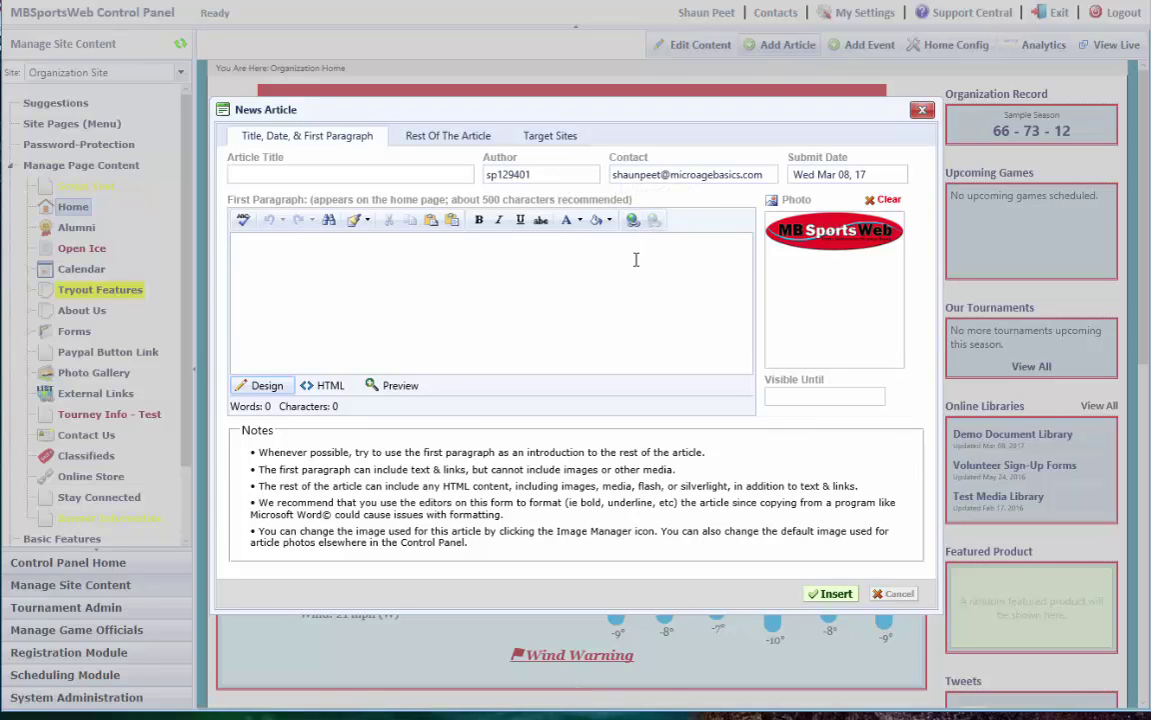
pyautogui.write('asdg')
pyautogui.click(390, 176)
pyautogui.write('asg')
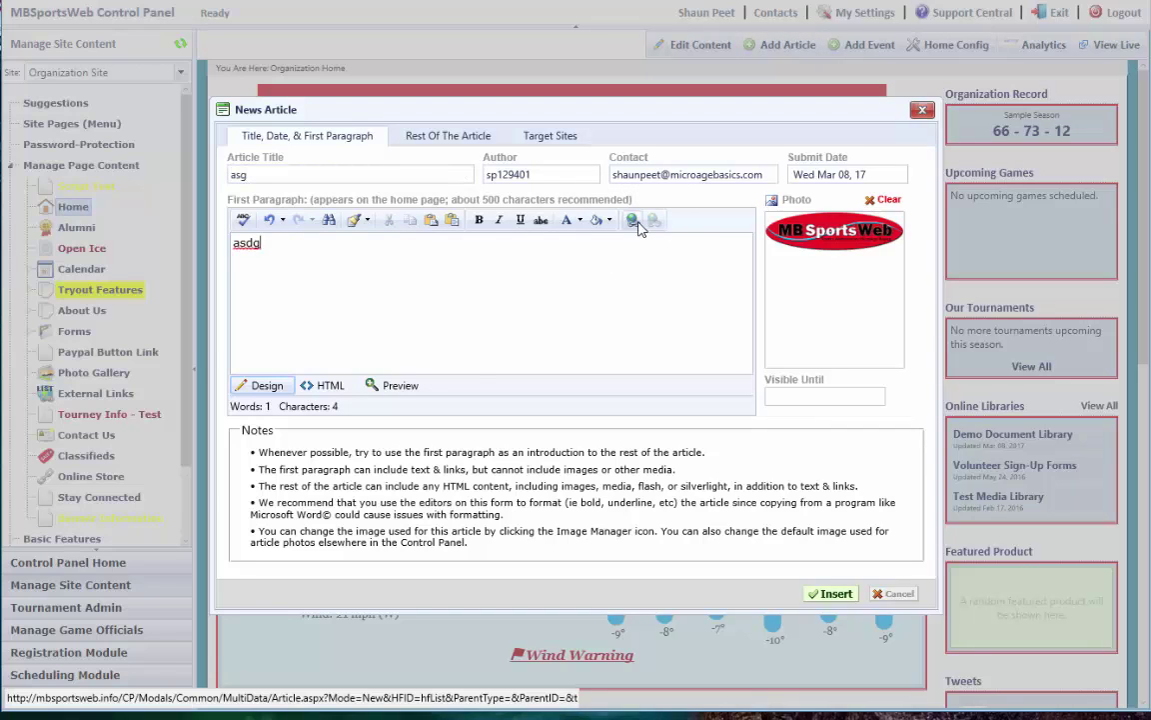
pyautogui.click(632, 221)
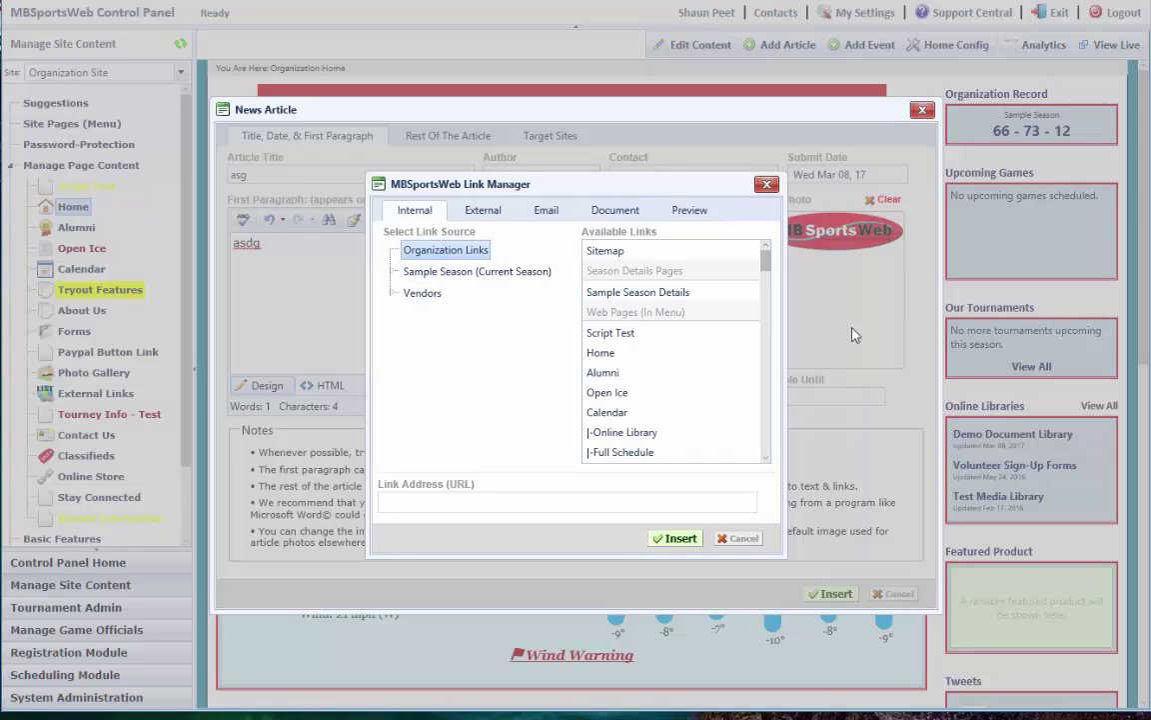
# Insert a Demo Document Library link from the Online Libraries list into the paragraph
pyautogui.moveTo(765, 262); pyautogui.dragTo(770, 344)
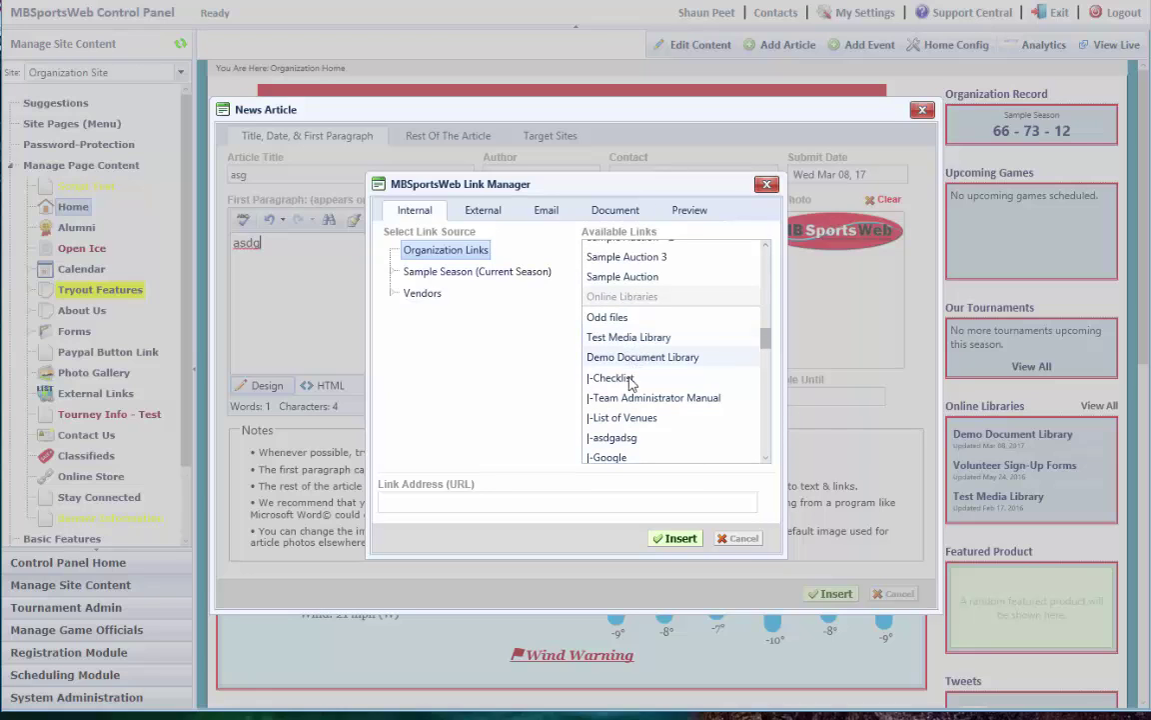
pyautogui.scroll(-1, 617, 362)
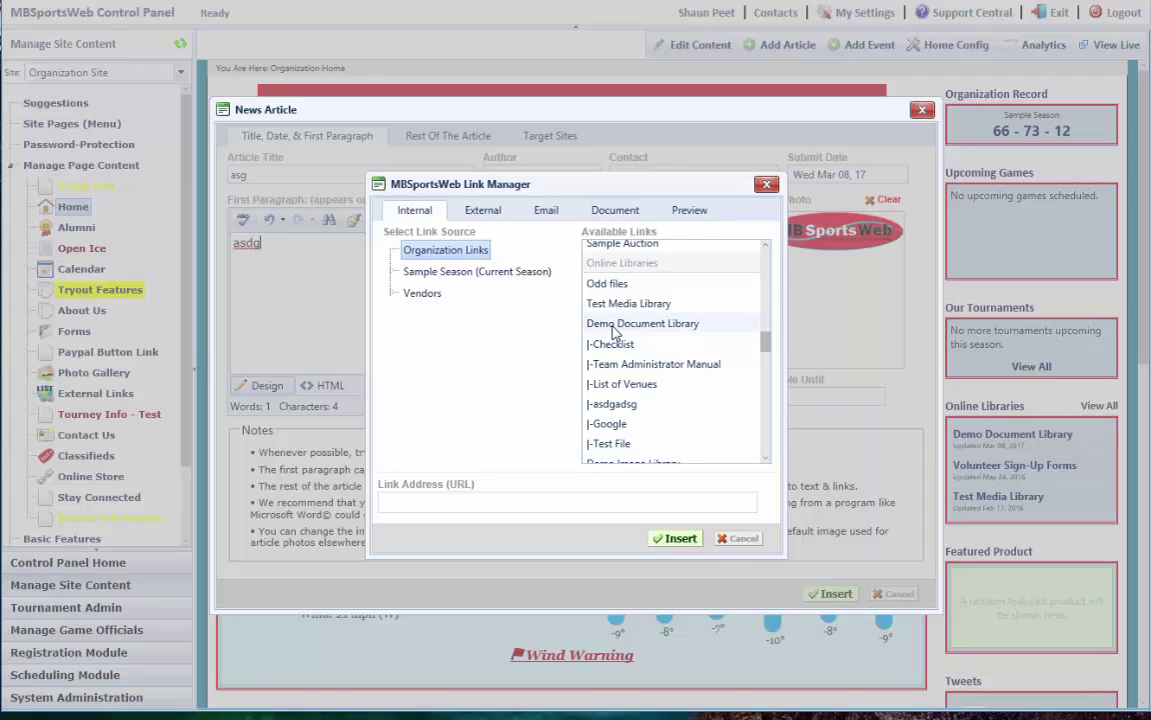
pyautogui.click(615, 326)
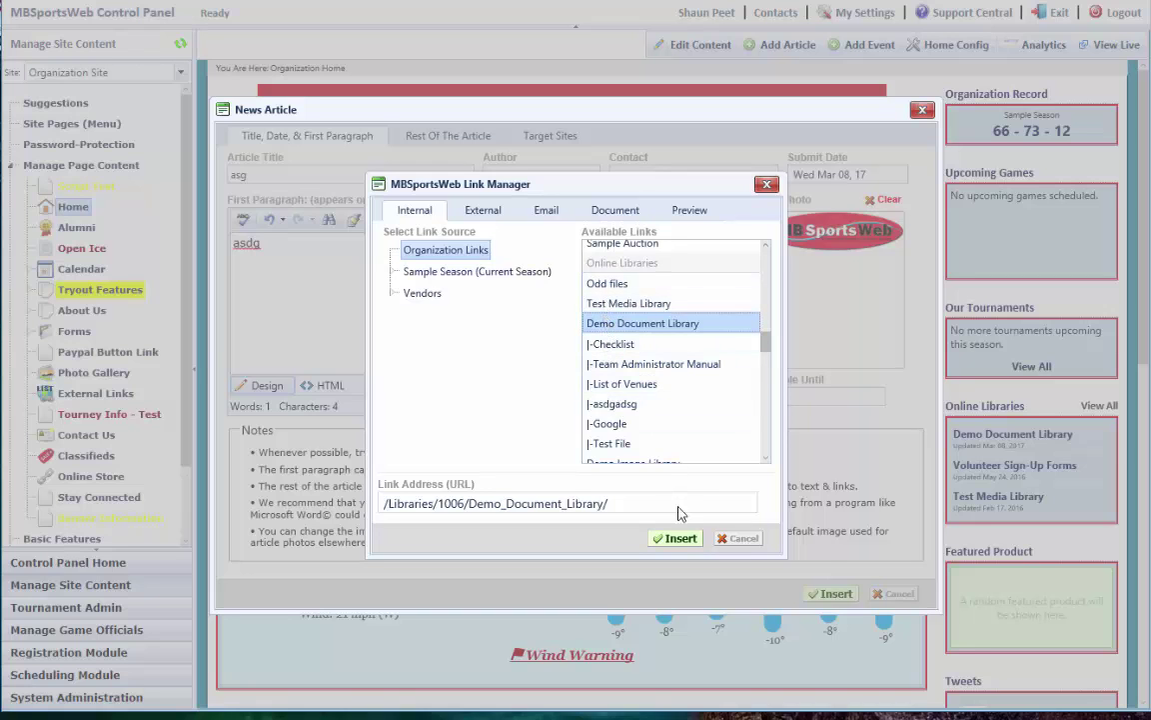
pyautogui.click(676, 539)
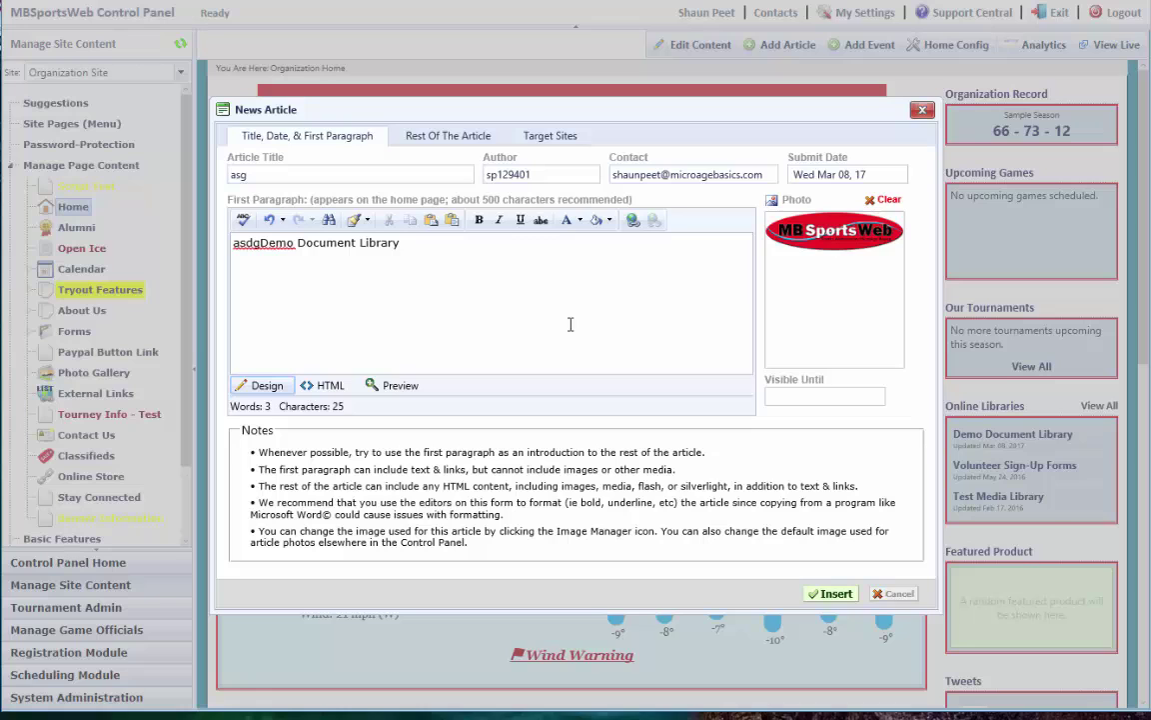
# Switch to Rest Of The Article, browse the Document Manager's 2017 folder, then cancel without inserting
pyautogui.click(432, 137)
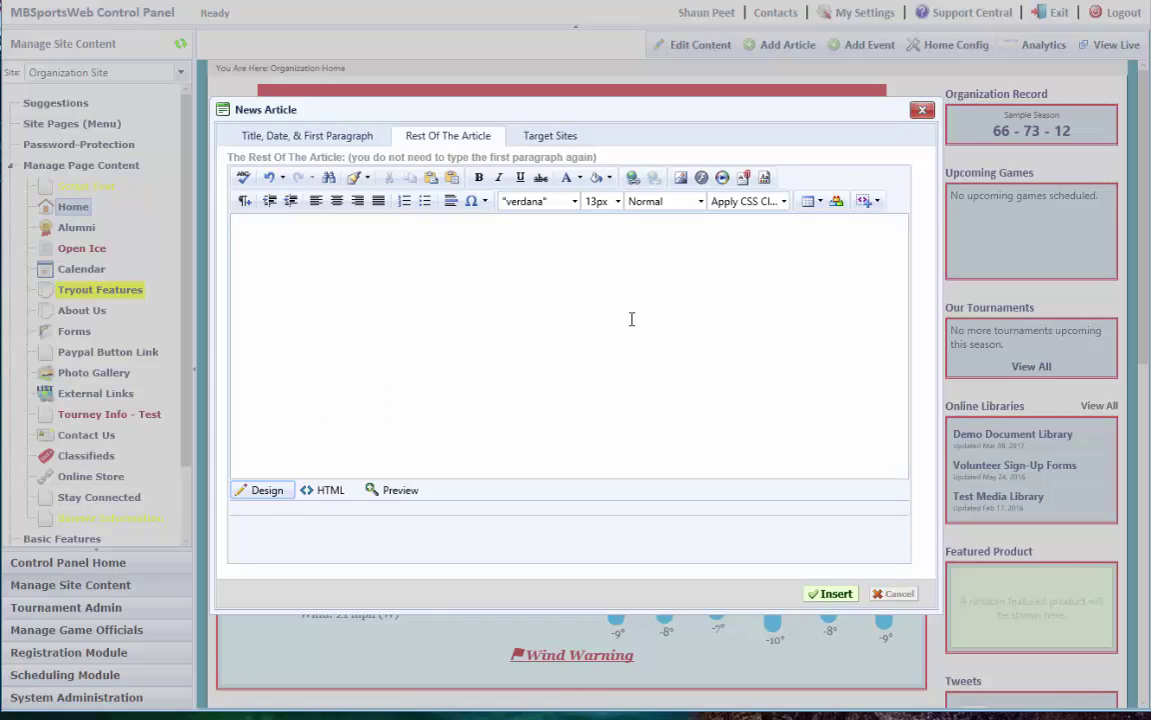
pyautogui.click(744, 178)
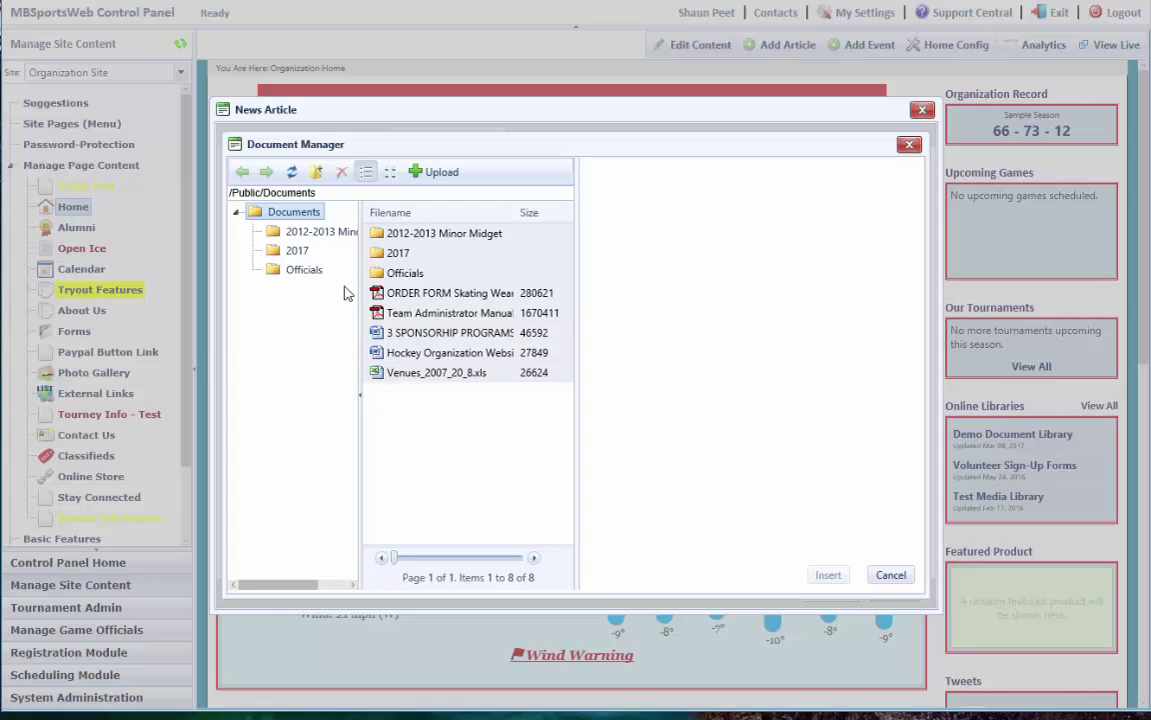
pyautogui.click(296, 250)
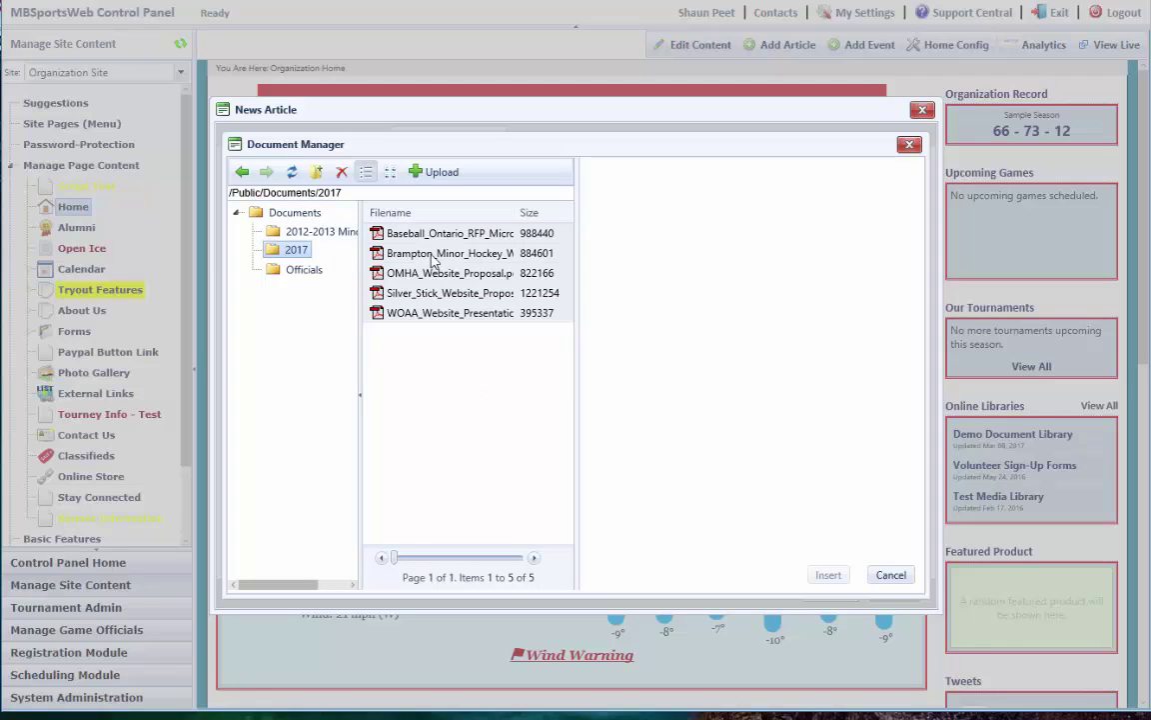
pyautogui.click(436, 173)
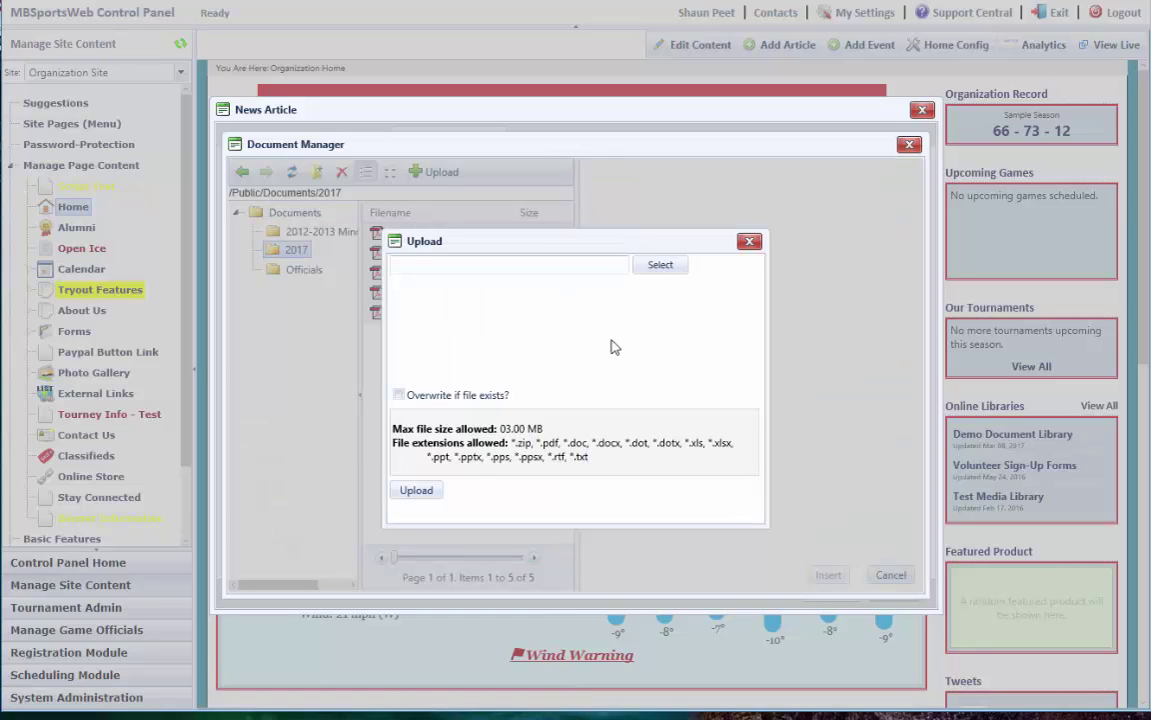
pyautogui.click(748, 244)
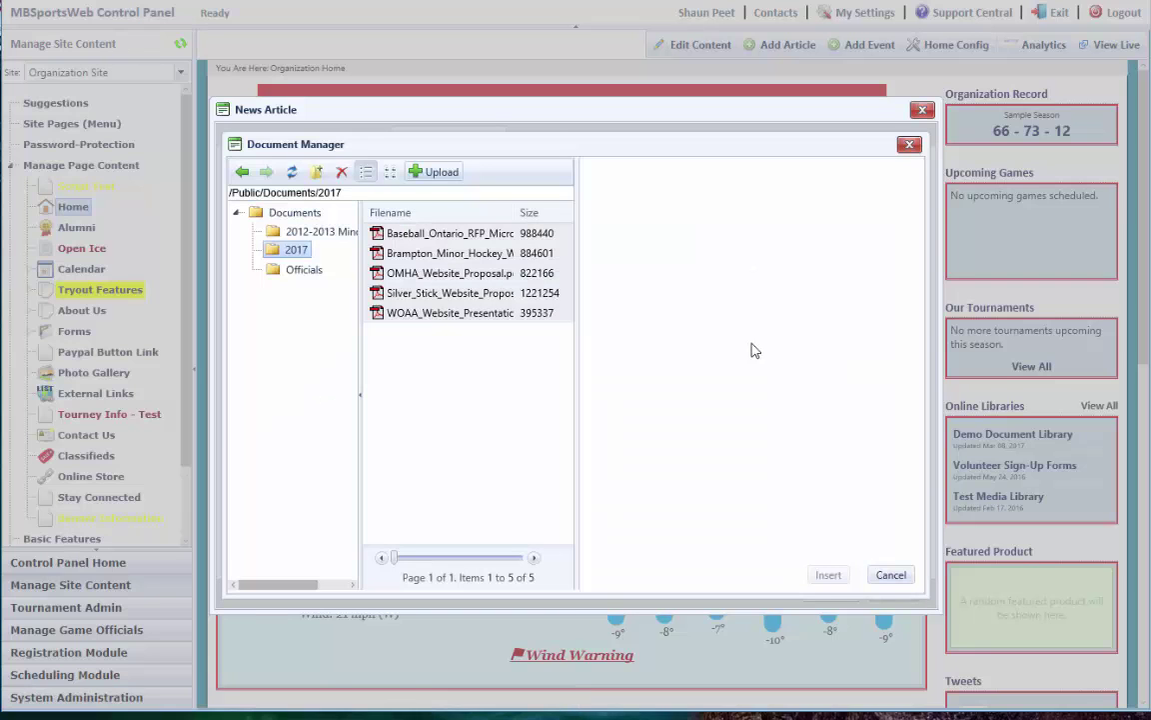
pyautogui.click(430, 253)
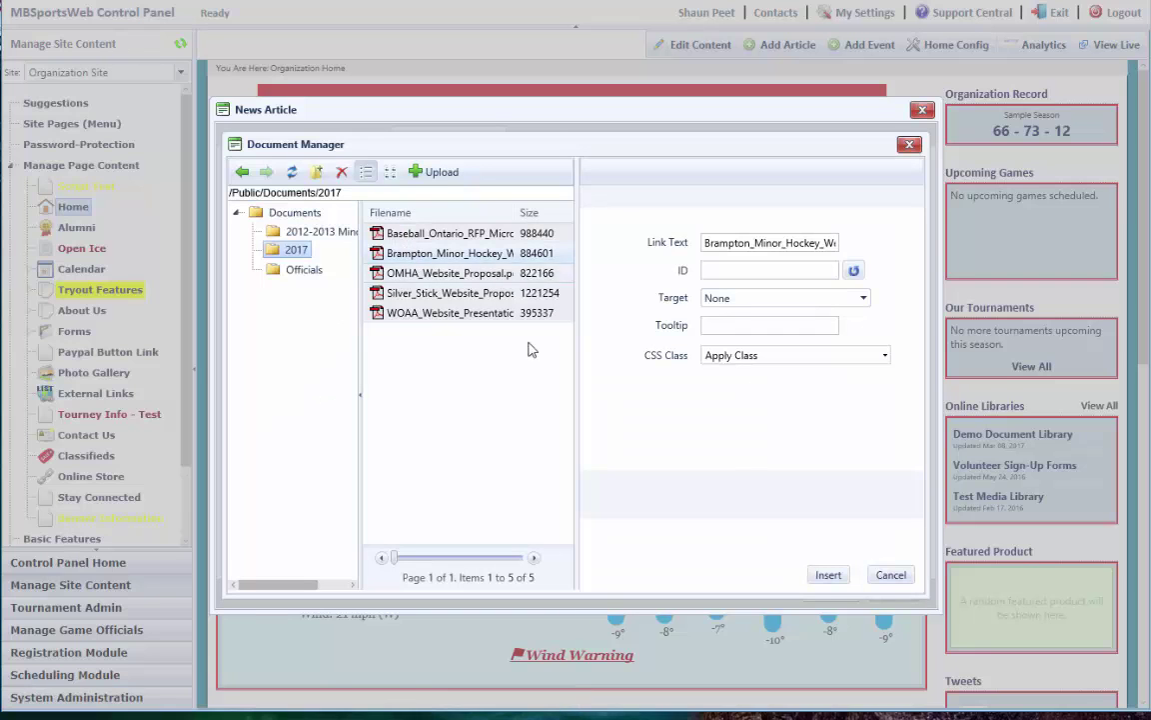
pyautogui.click(891, 576)
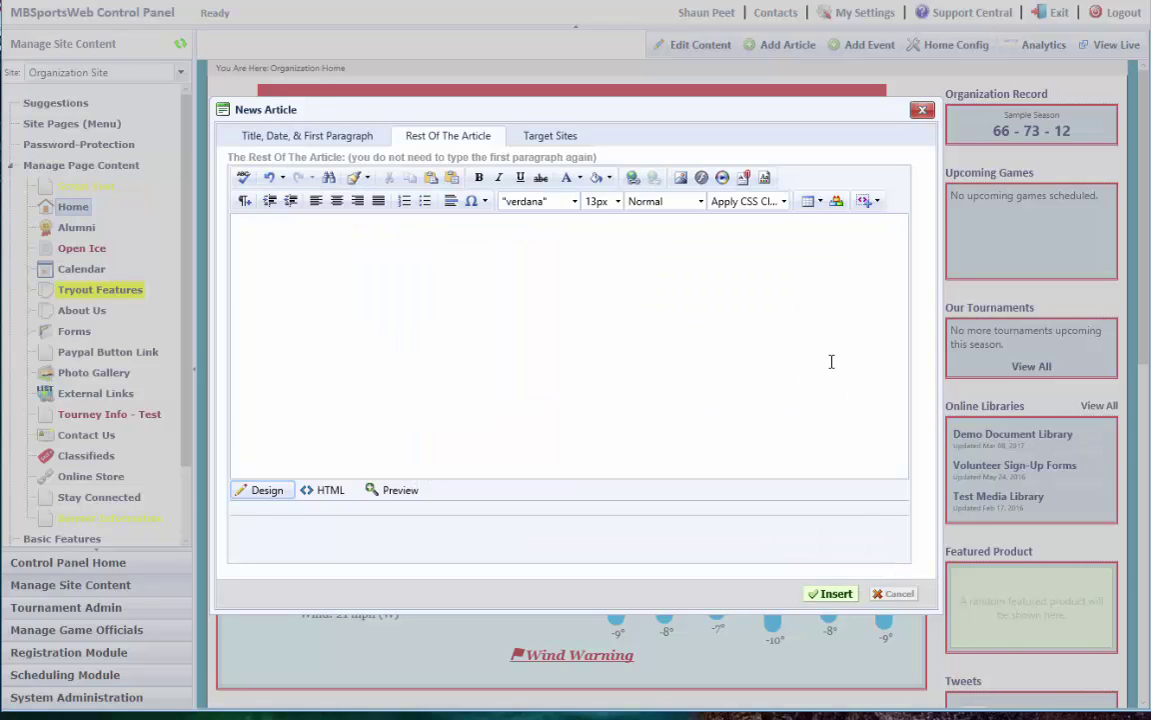